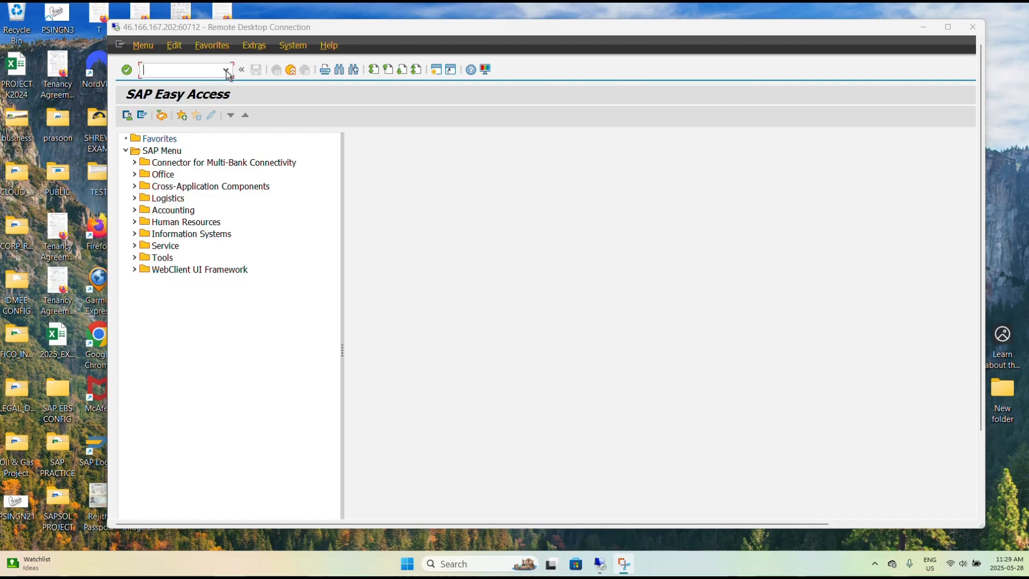
Start transaction /nck11n from the command field history.
click(229, 75)
click(227, 74)
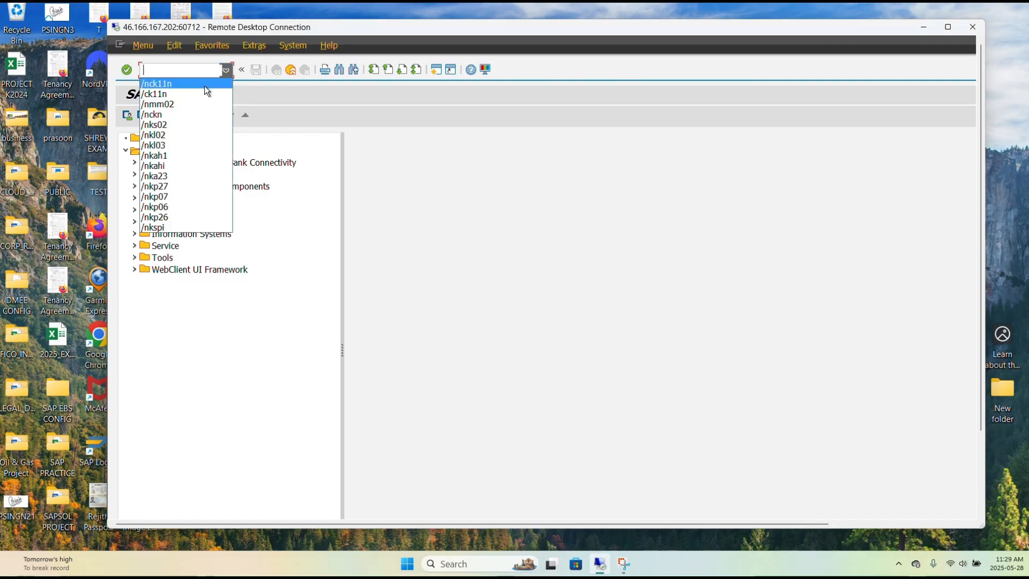
click(205, 86)
key(Return)
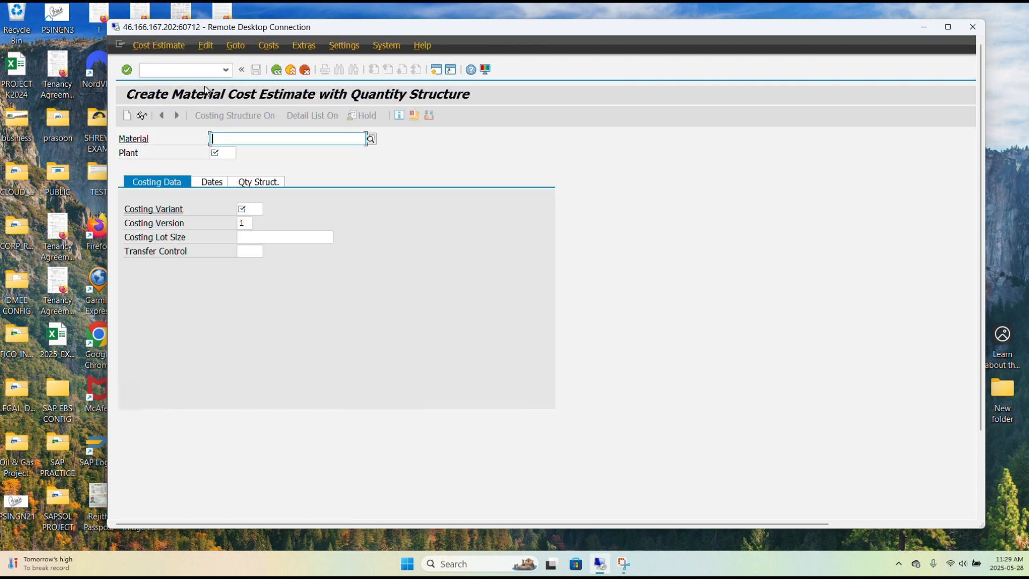
Search materials in plant 2025 through the Material search help and select FG01-2025.
click(370, 138)
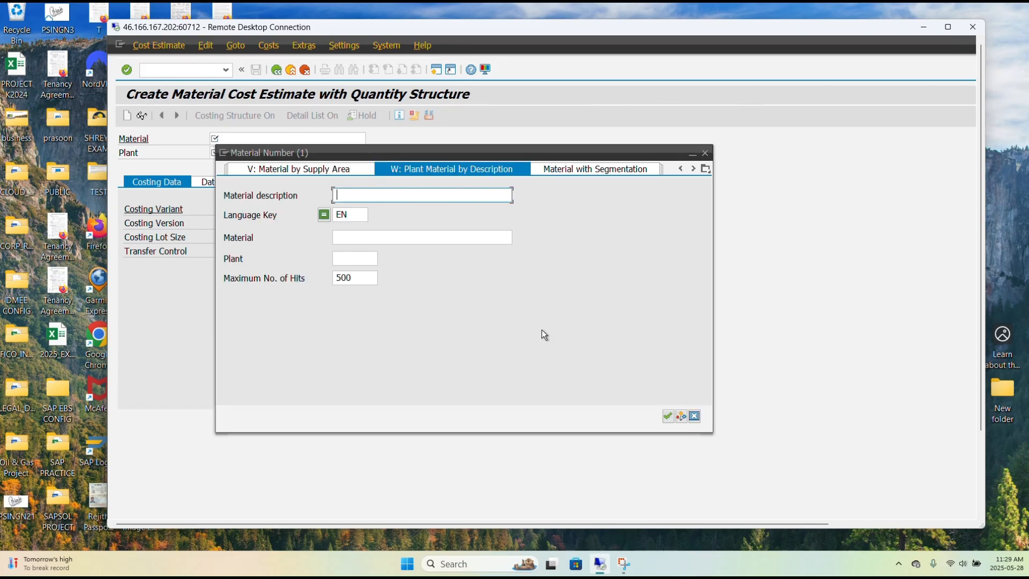
click(359, 258)
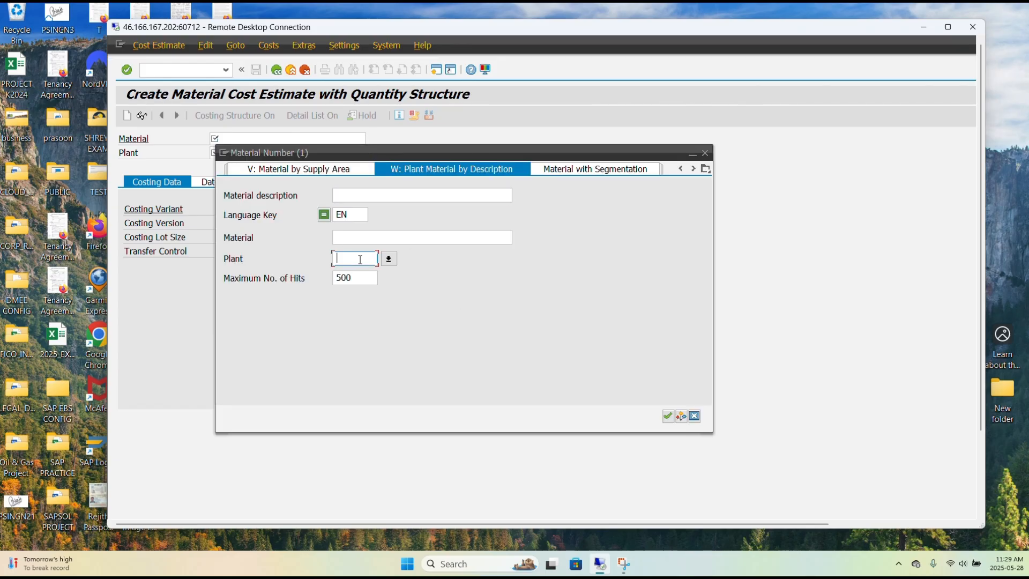
key(Tab)
key(Tab)
click(361, 259)
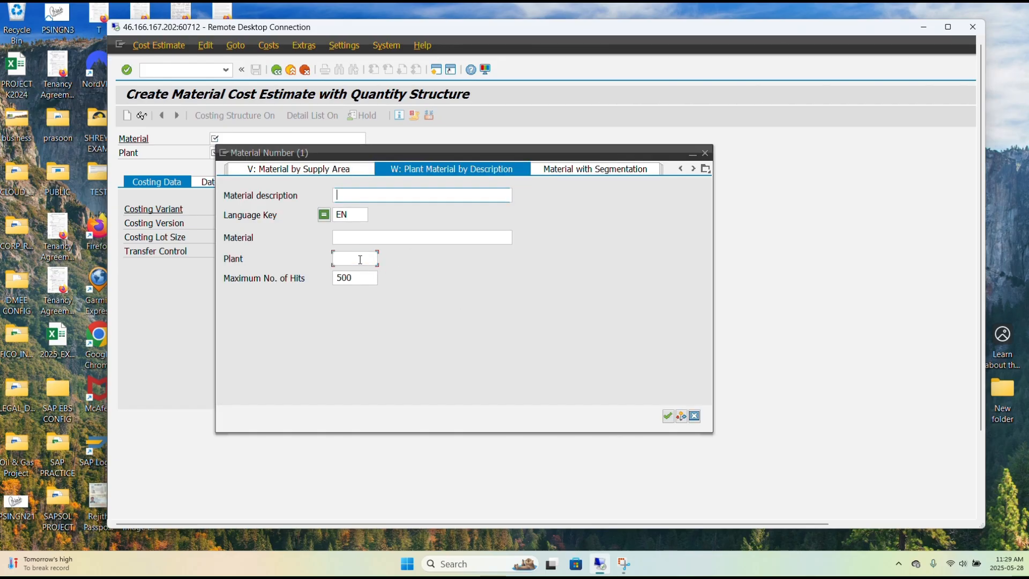
text(2)
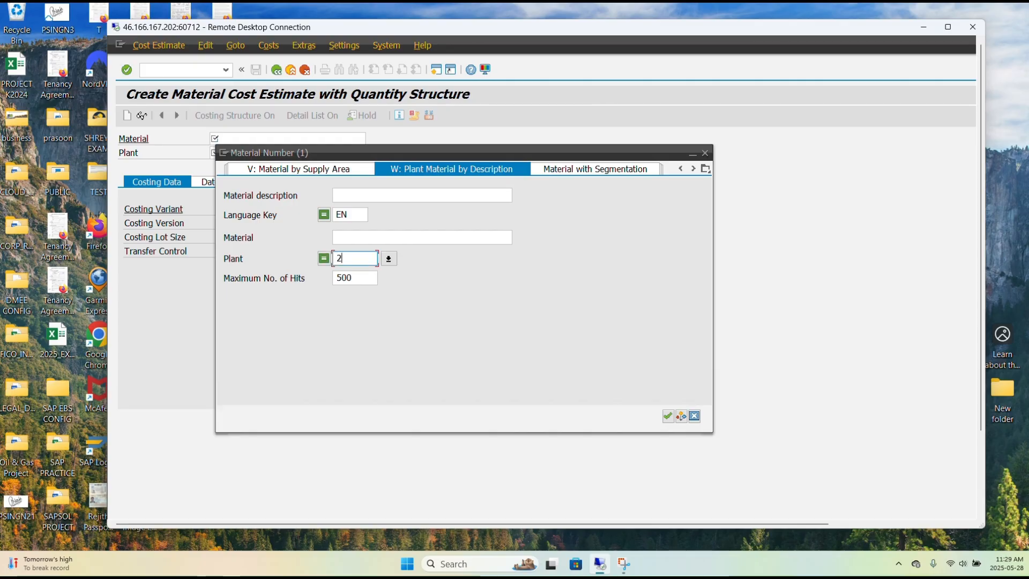
text(025)
click(666, 419)
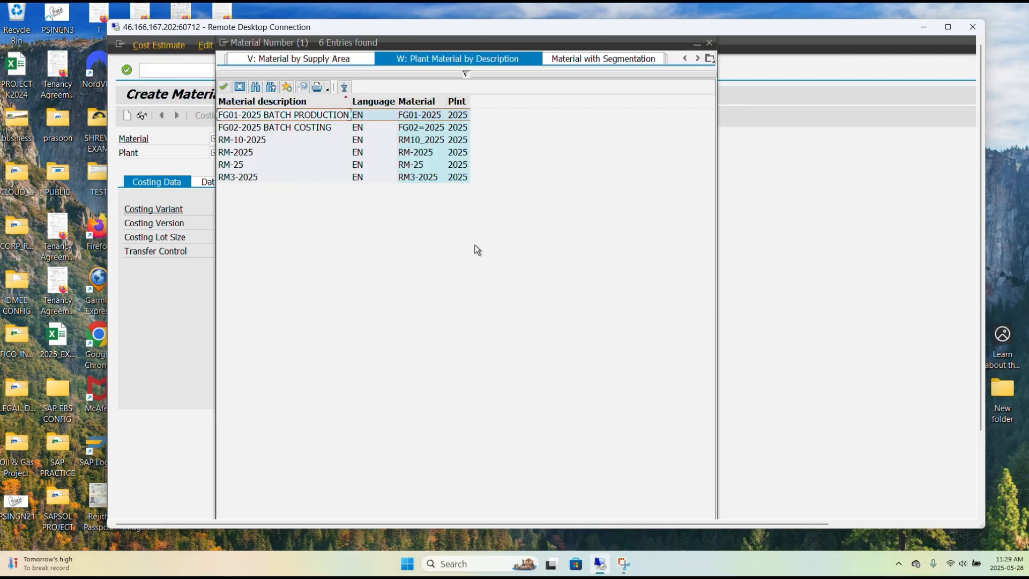
double_click(288, 116)
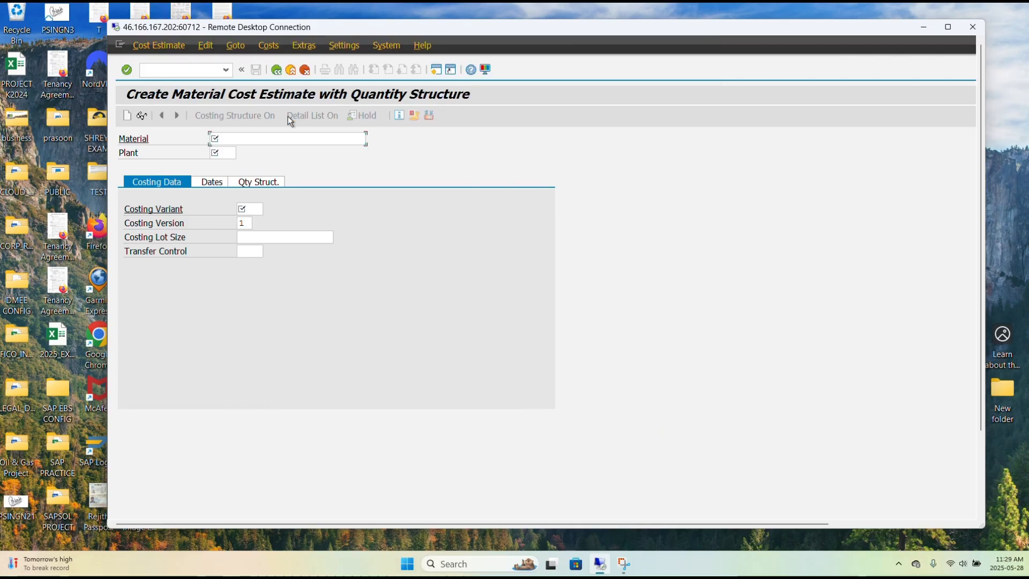
Set the costing variant to PPC1 and run the cost estimate for FG01-2025.
click(252, 209)
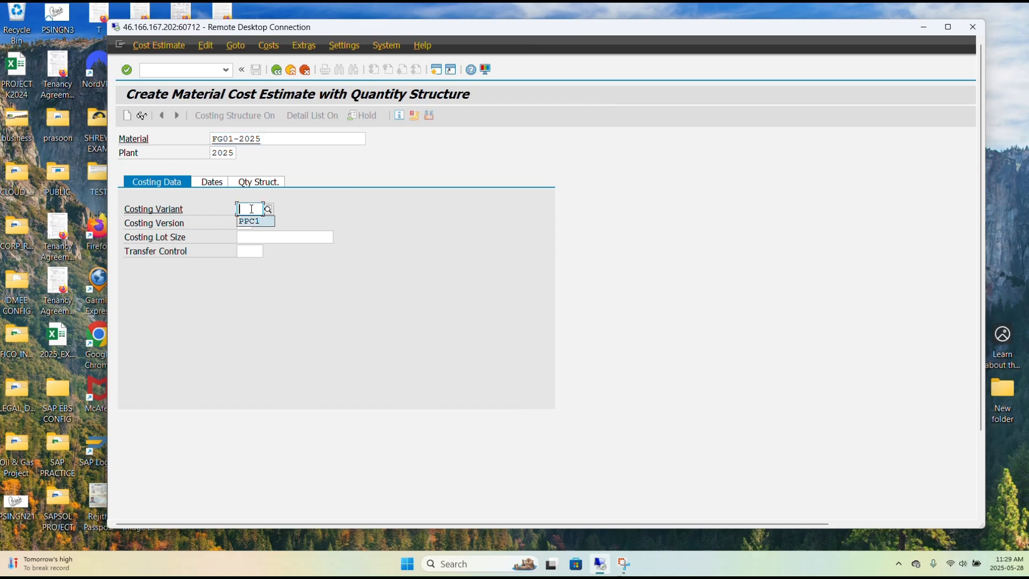
key(Return)
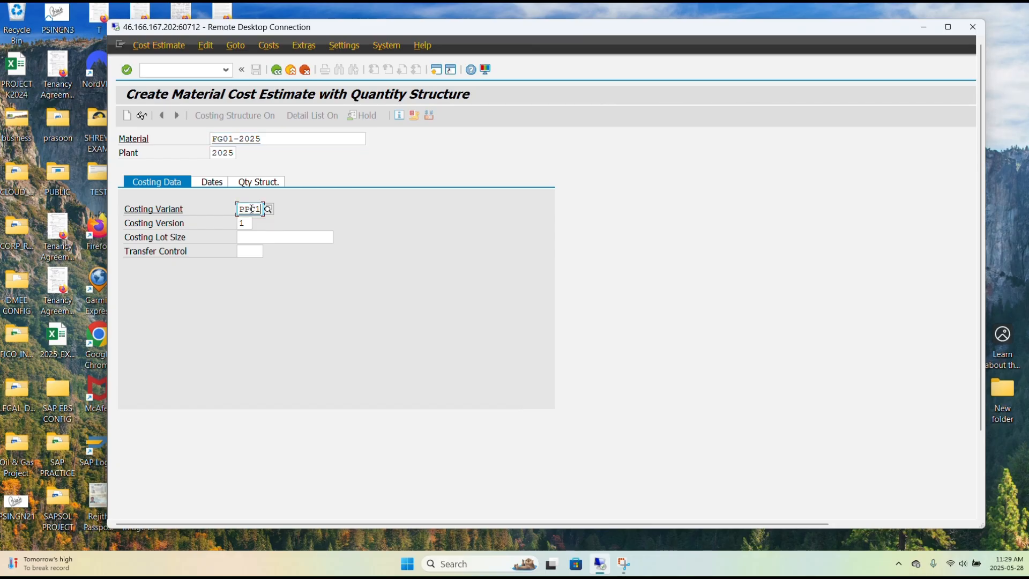
key(Return)
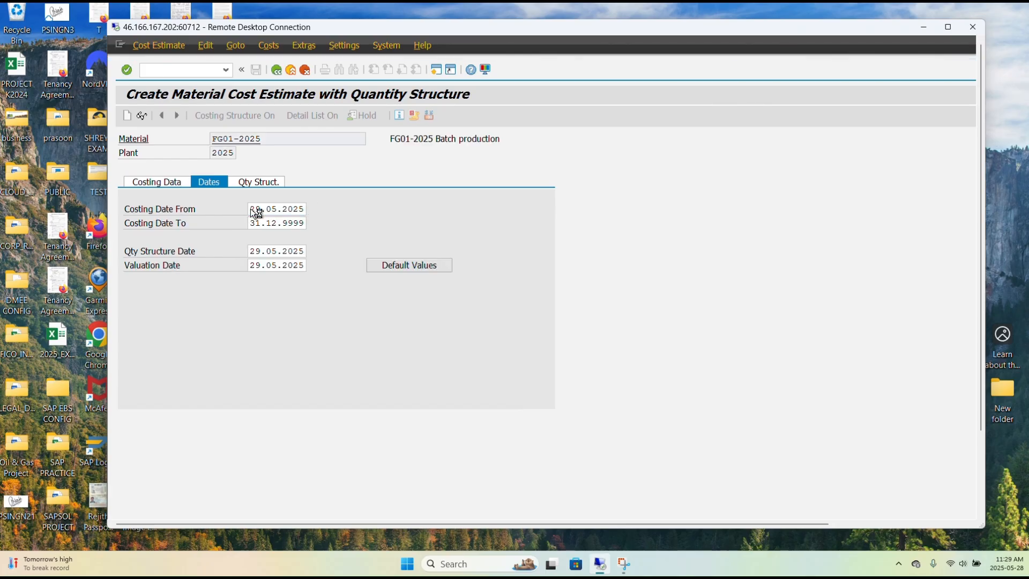
click(949, 27)
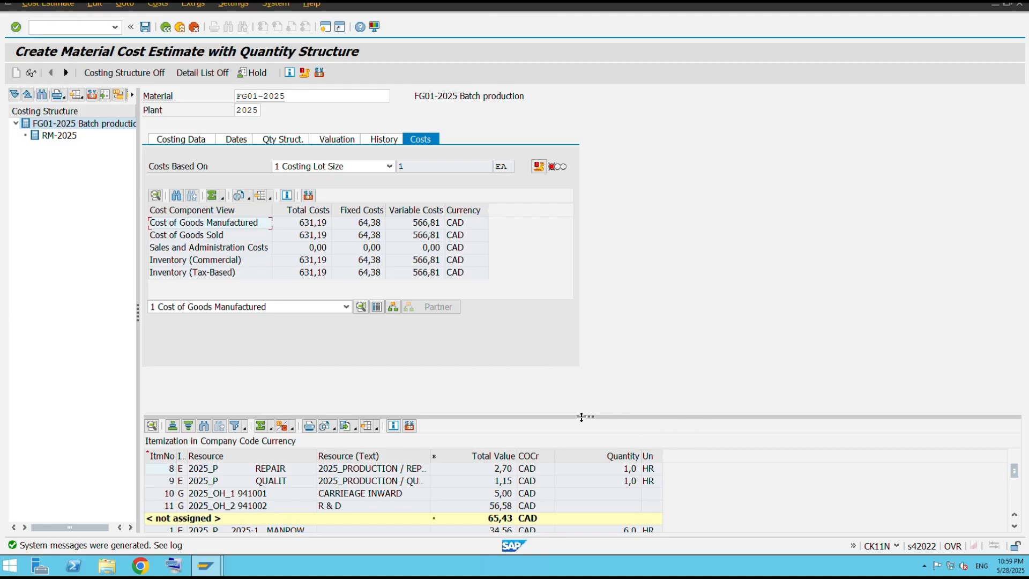
Apply the Item categories (grouped) layout to the itemization list of the FG01-2025 estimate.
drag(580, 356, 578, 276)
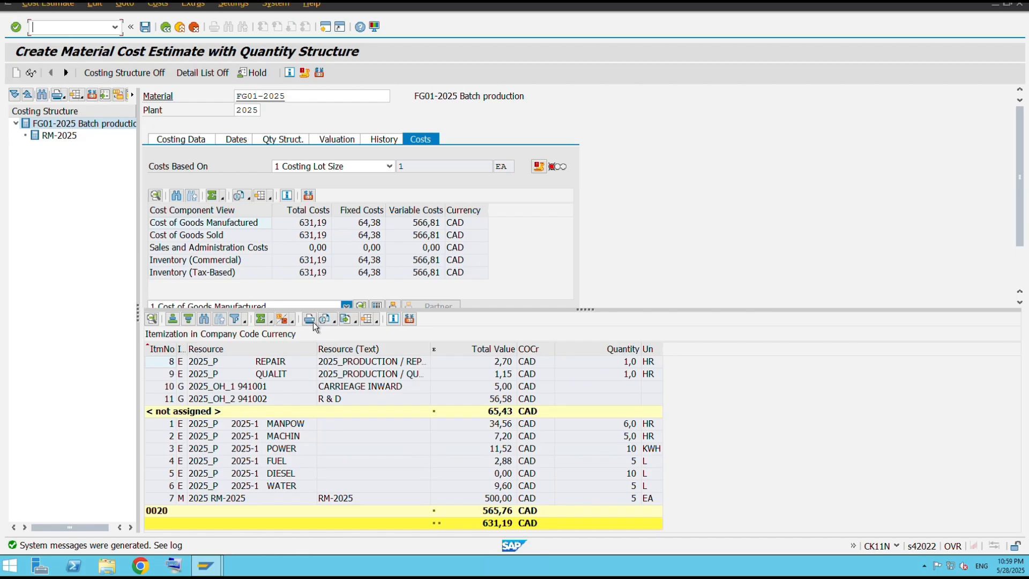
click(377, 321)
click(412, 338)
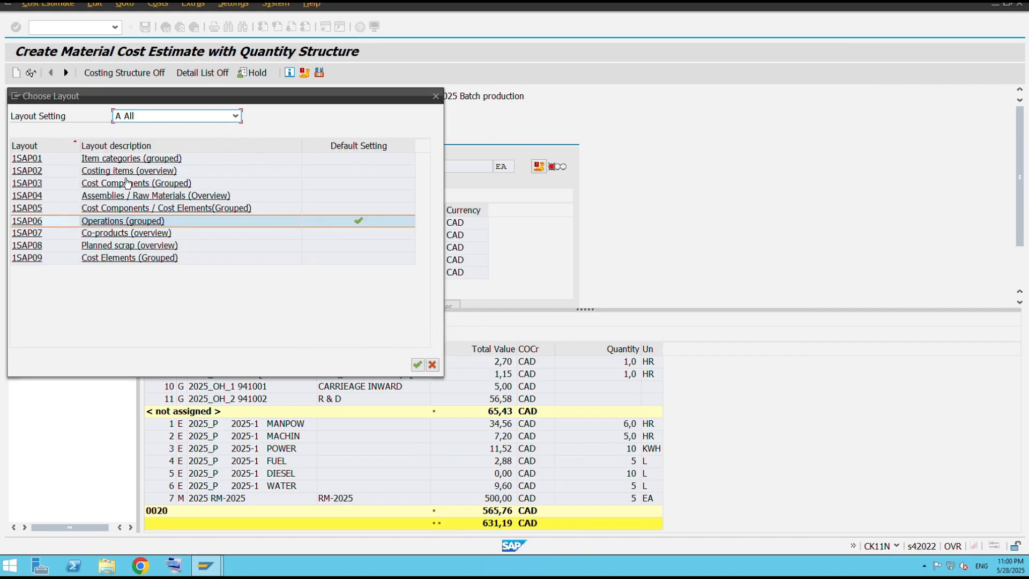
click(131, 157)
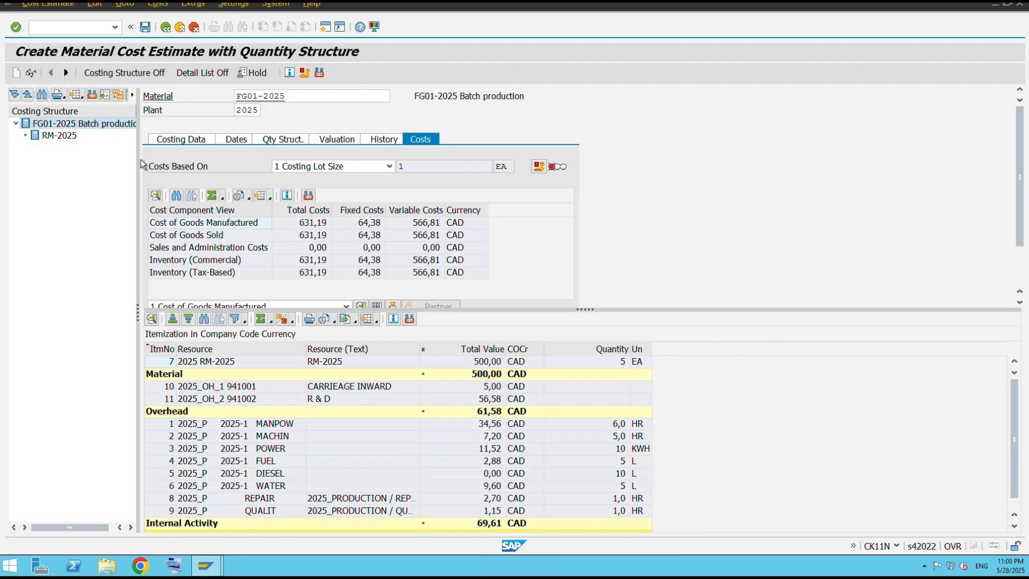
drag(583, 309, 586, 264)
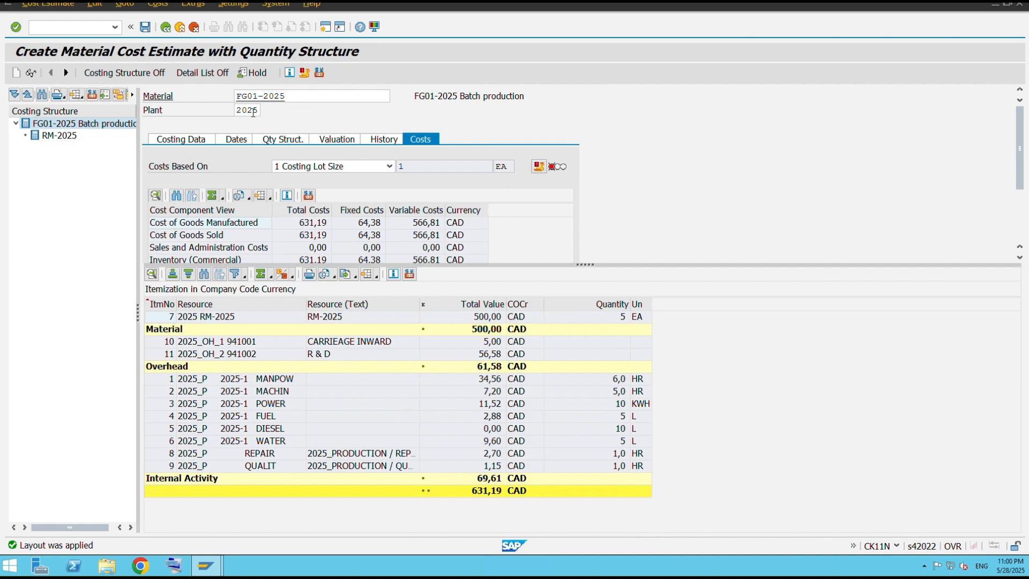
Exit the estimate without saving and select material FG02=2025 from the plant's material search help.
click(165, 28)
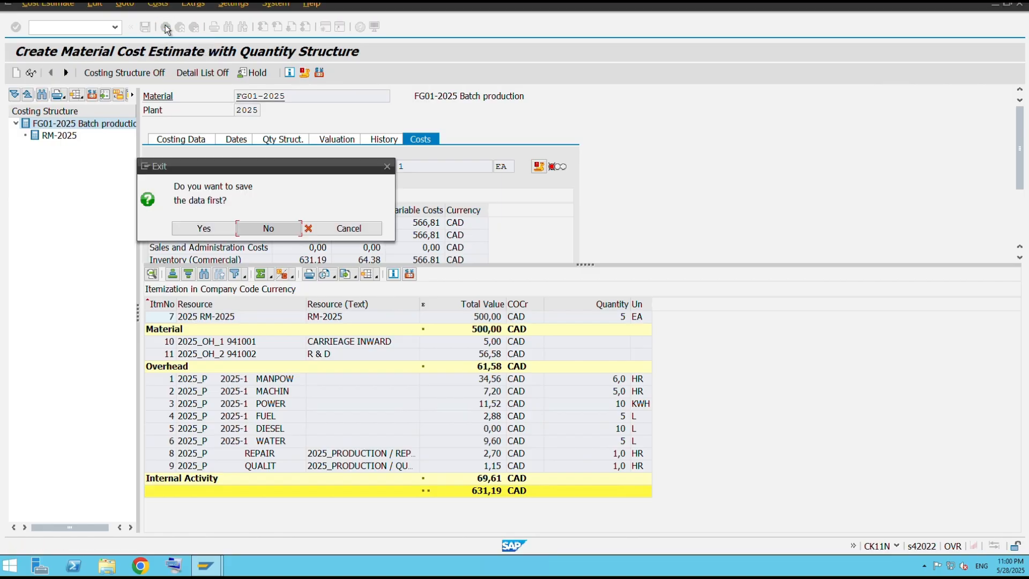
click(265, 229)
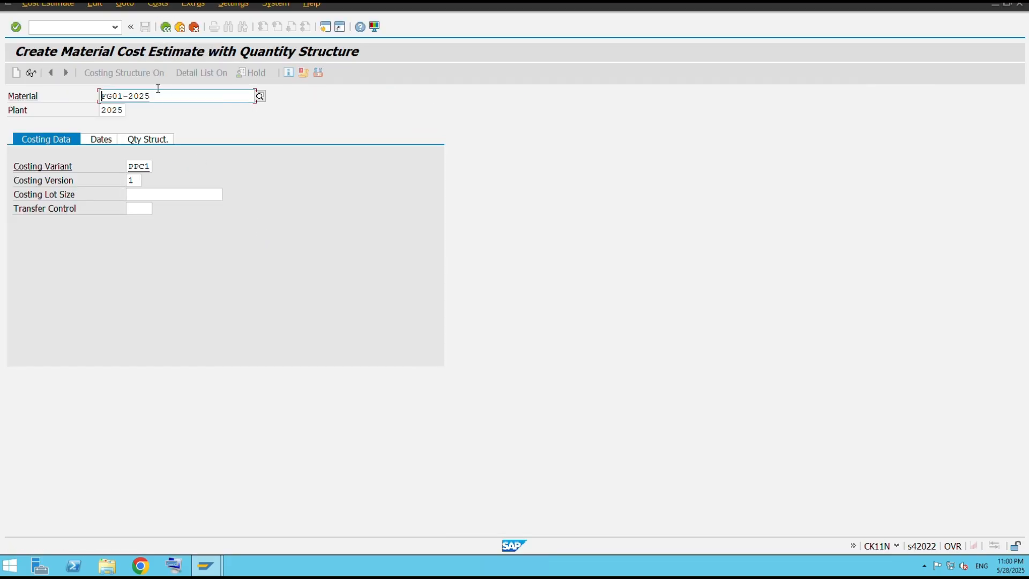
click(260, 96)
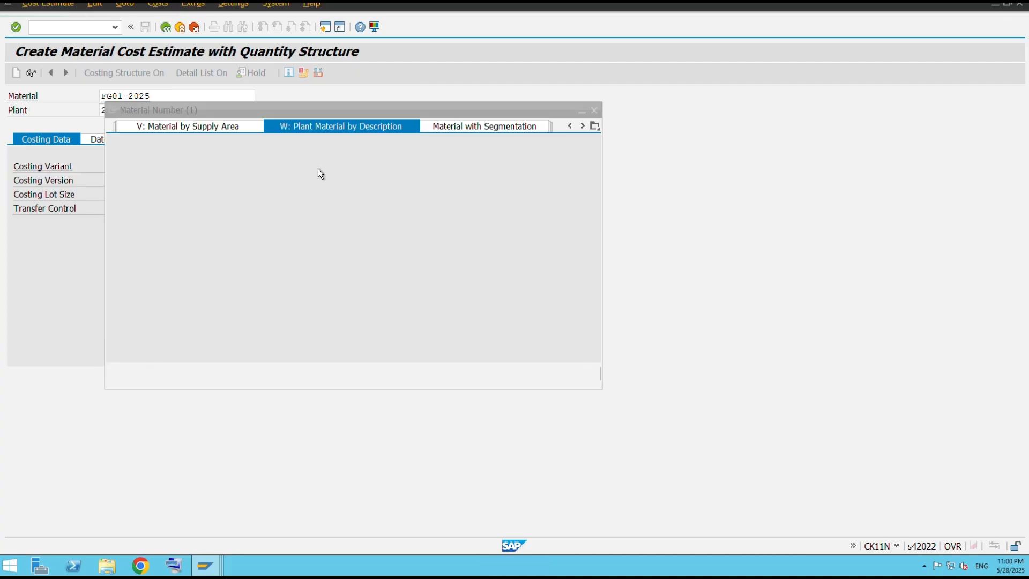
click(558, 373)
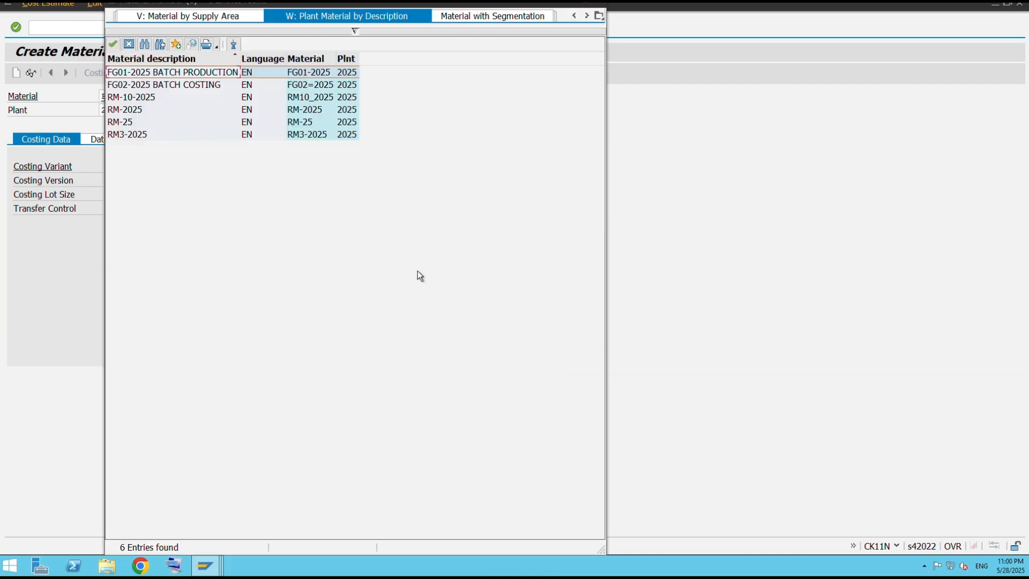
double_click(200, 85)
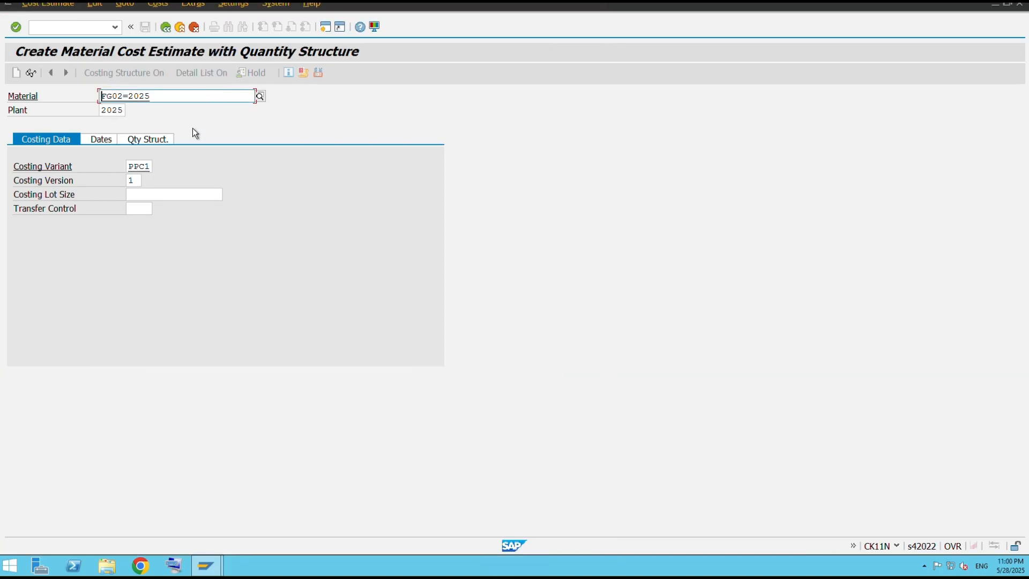
Run the cost estimate for FG02=2025 with variant PPC1.
key(Return)
key(Return)
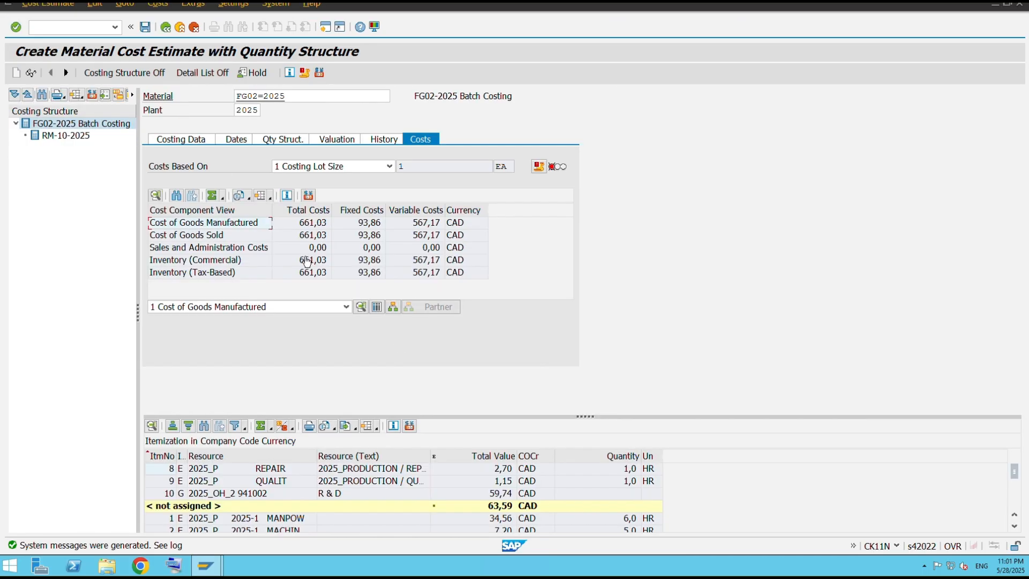
drag(587, 417, 593, 280)
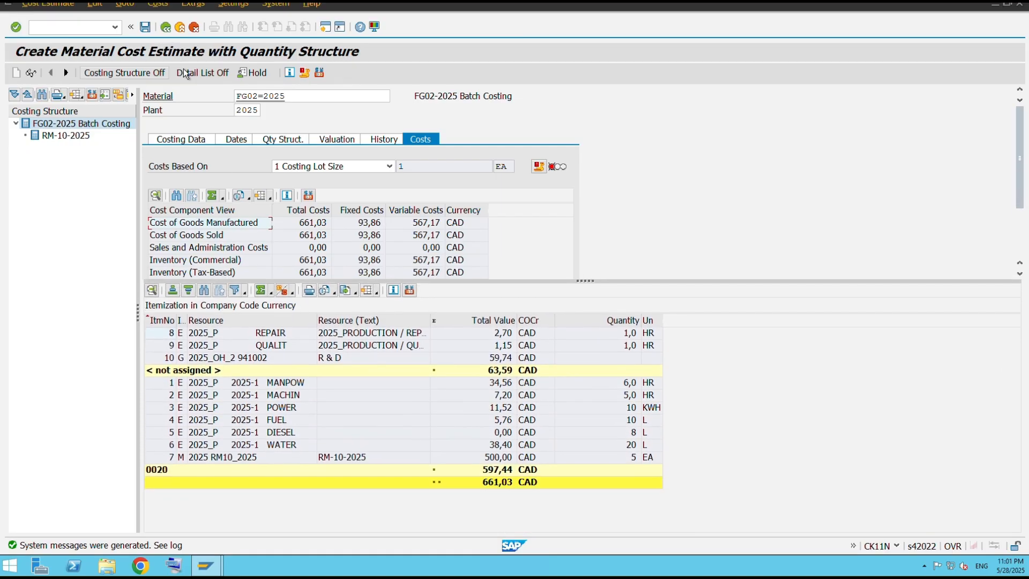
Apply the Item categories (grouped) layout to the FG02=2025 itemization list.
click(378, 293)
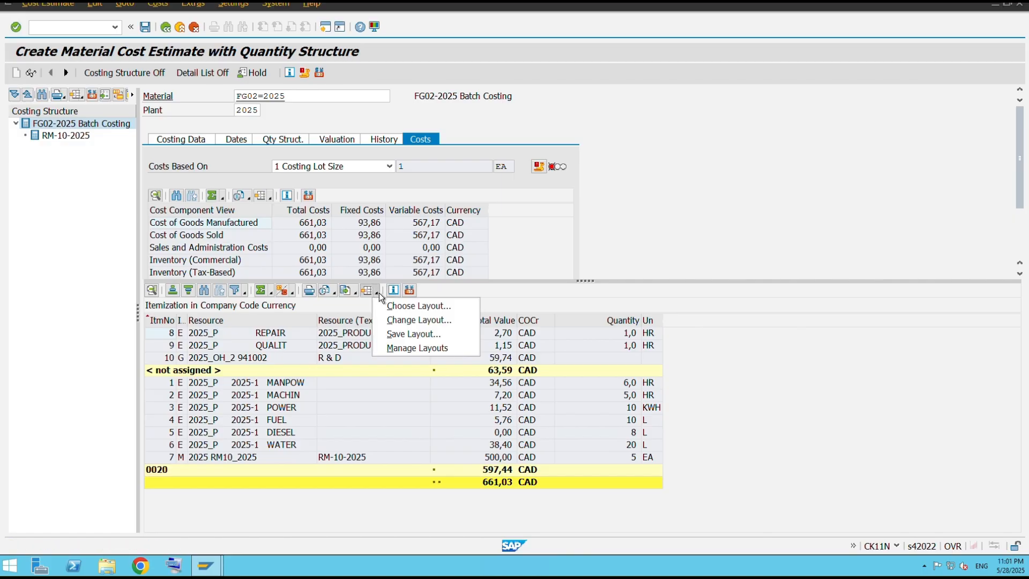
click(429, 306)
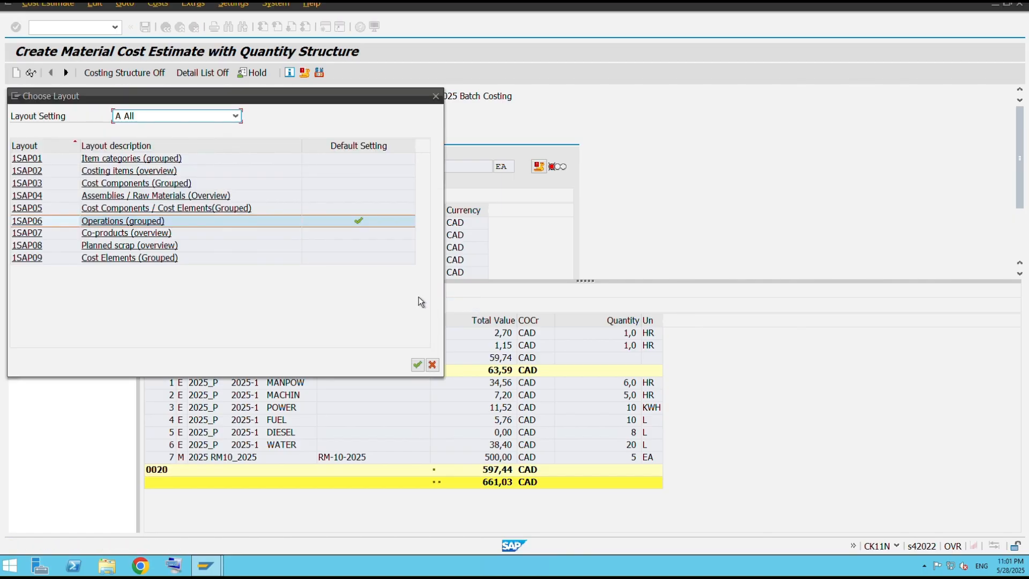
click(127, 159)
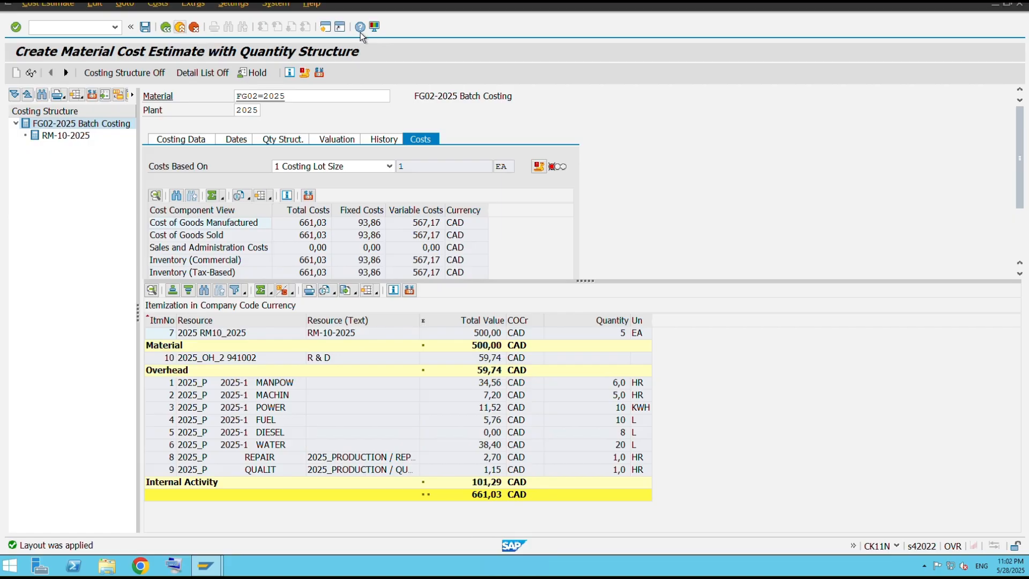
Open a new session and start transaction CK11N again from the command field history.
click(326, 24)
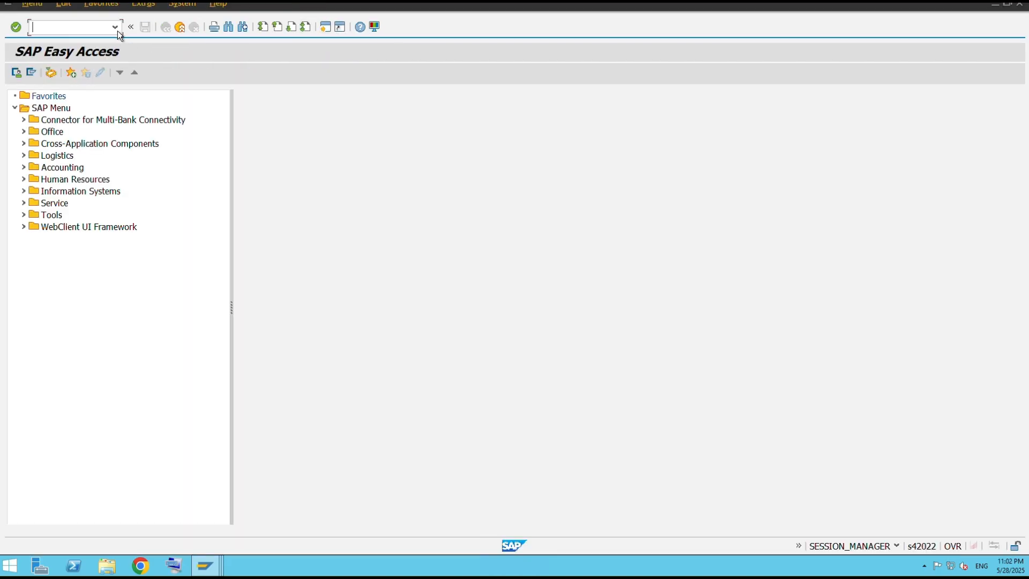
click(116, 27)
click(116, 28)
click(115, 27)
click(94, 41)
key(Return)
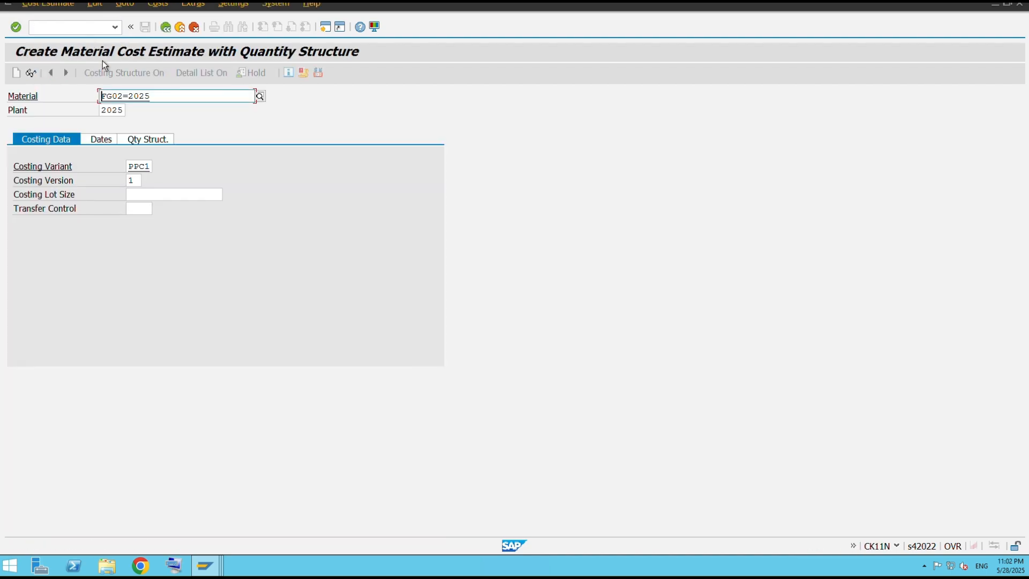
Select material FG01-2025 from the search help and run its cost estimate again.
click(260, 95)
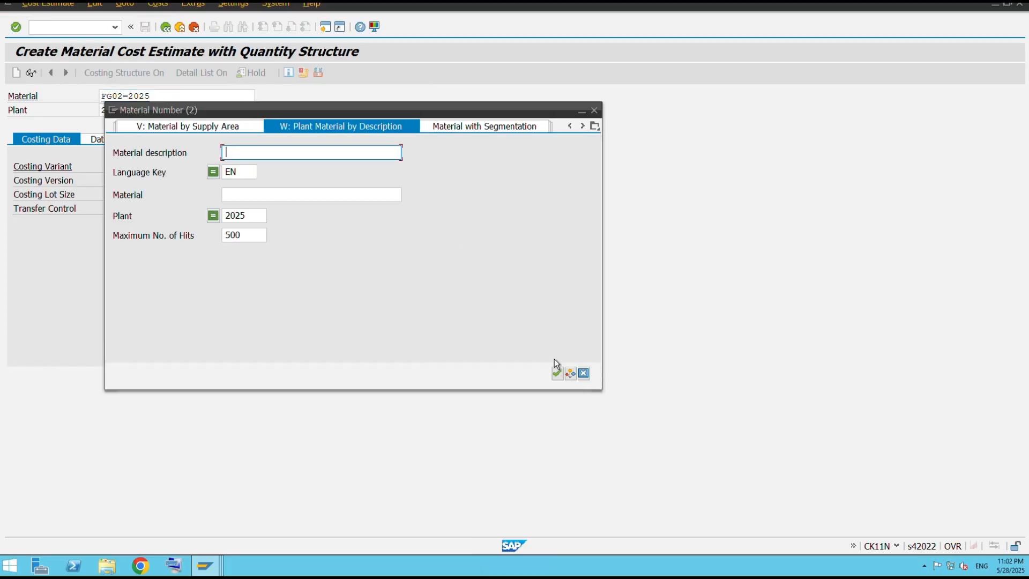
click(557, 374)
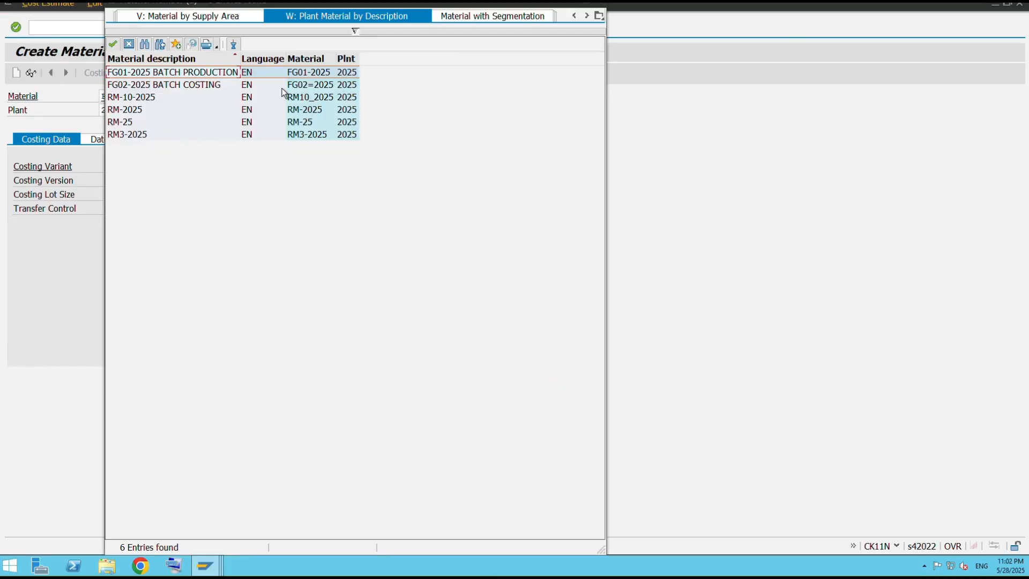
double_click(223, 75)
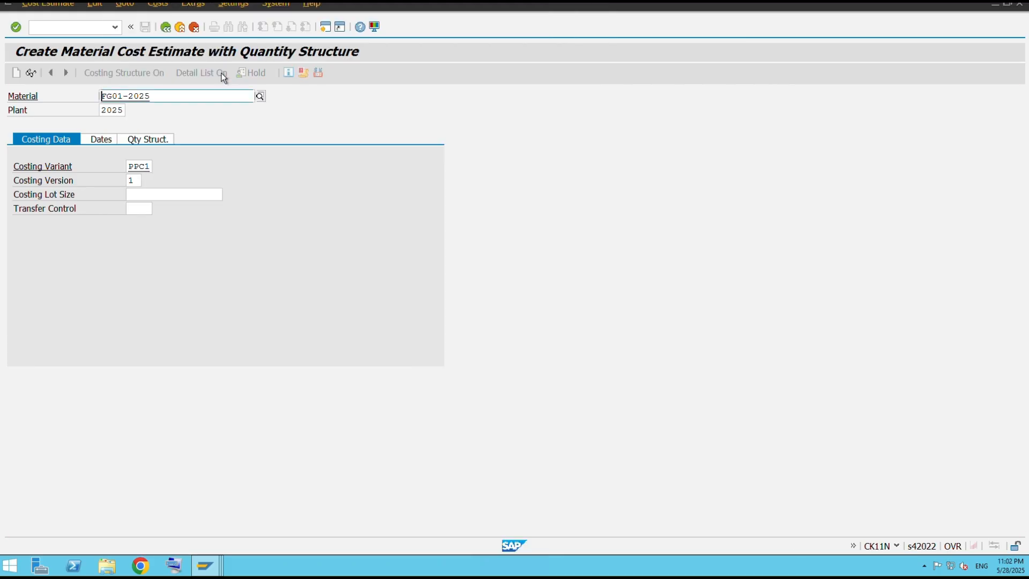
key(Return)
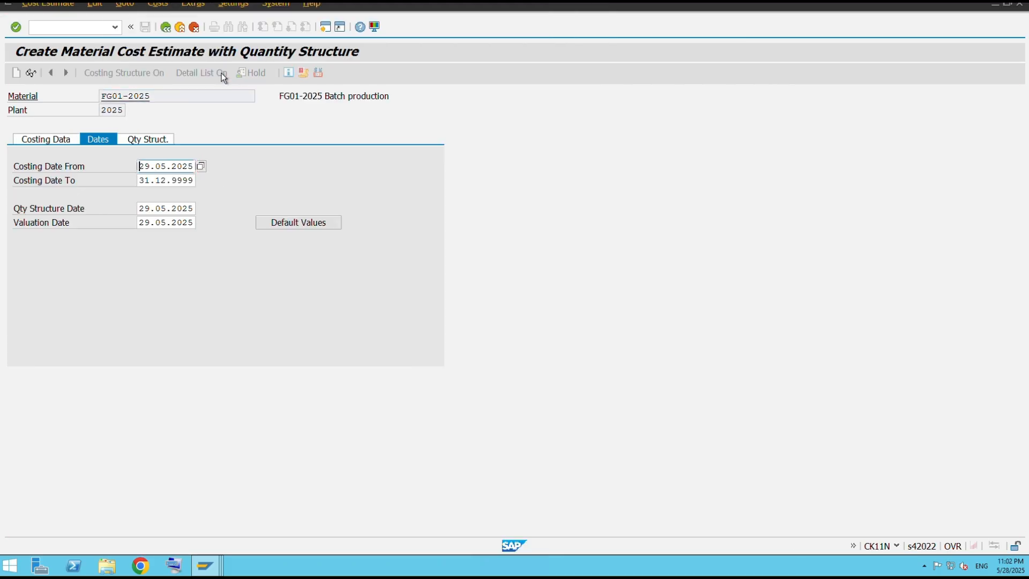
key(Return)
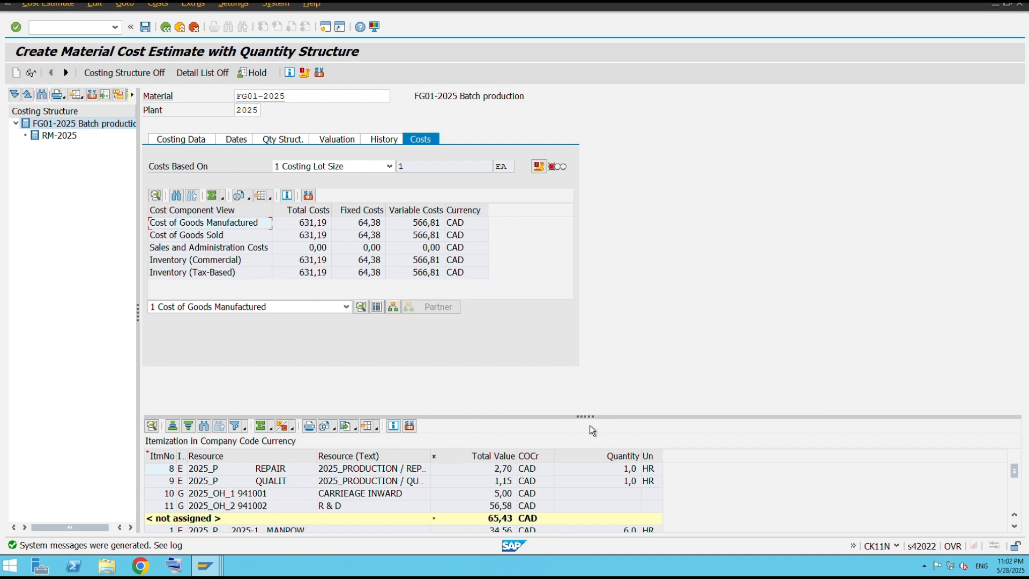
drag(588, 415, 592, 302)
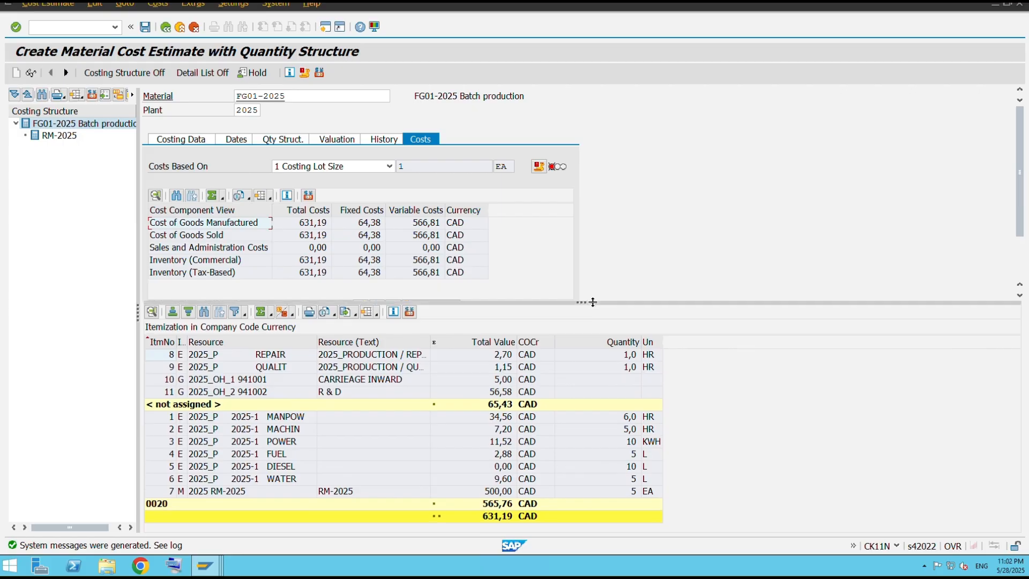
Apply the Item categories (grouped) layout to the FG01-2025 itemization list and enlarge the itemization pane.
click(371, 311)
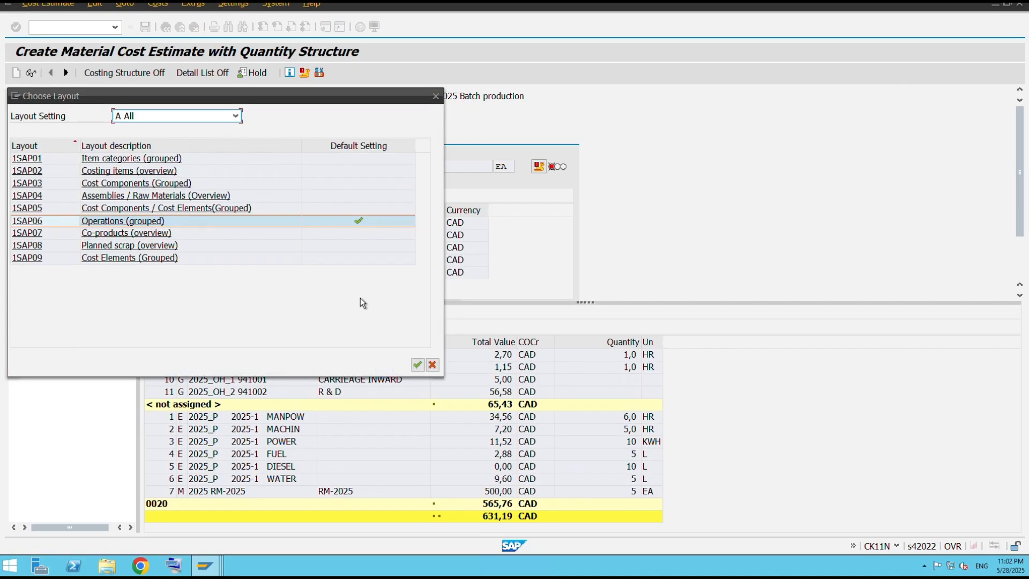
click(124, 160)
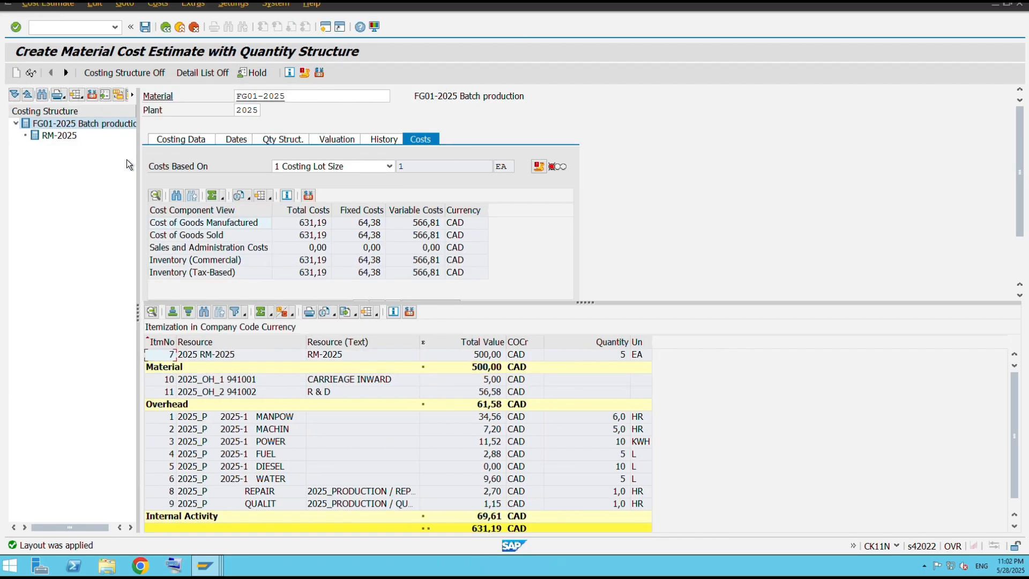
drag(590, 303, 590, 262)
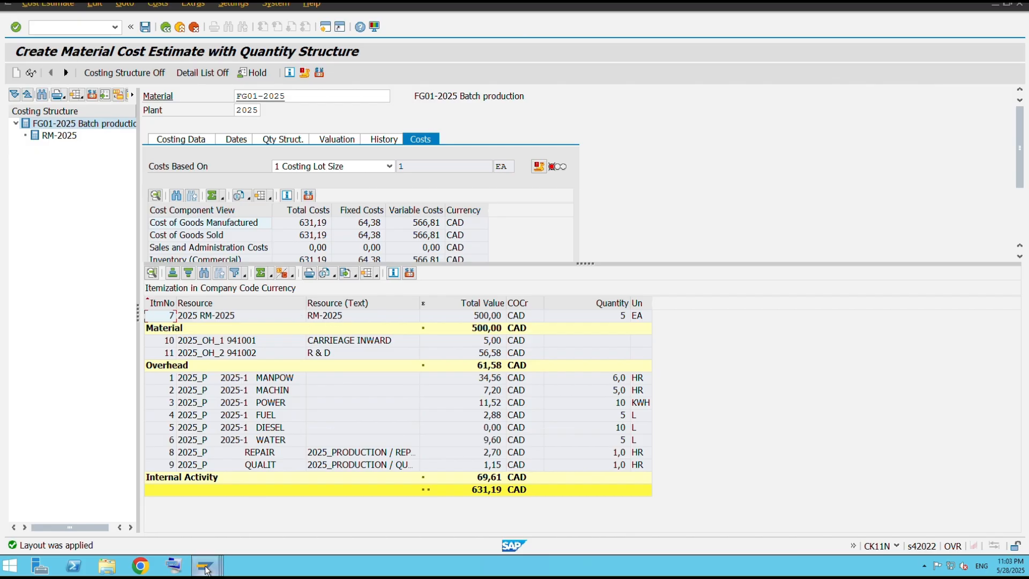
Switch between the FG02=2025 and FG01-2025 cost estimate sessions to compare their itemizations.
mouse_move(208, 569)
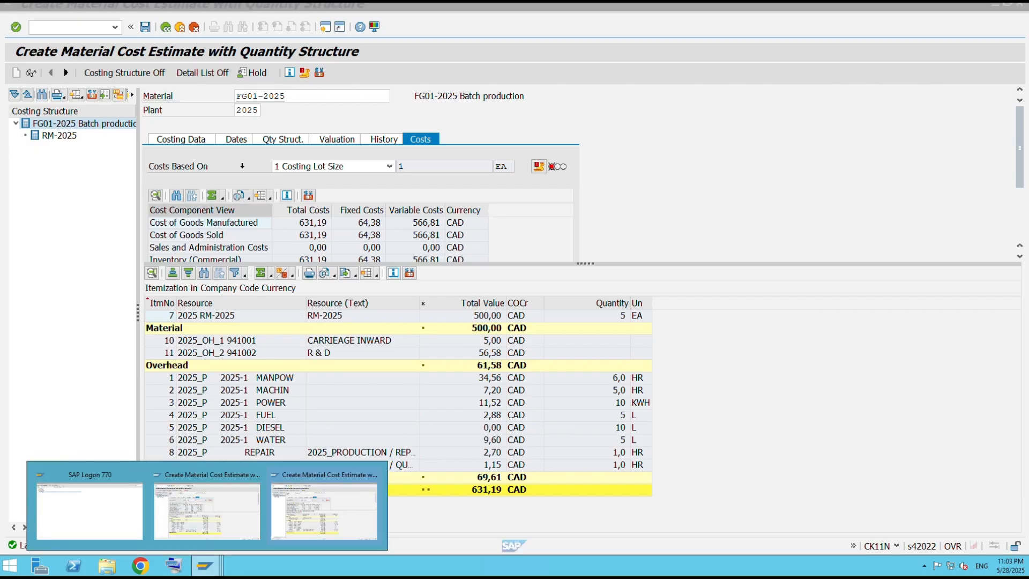
click(217, 499)
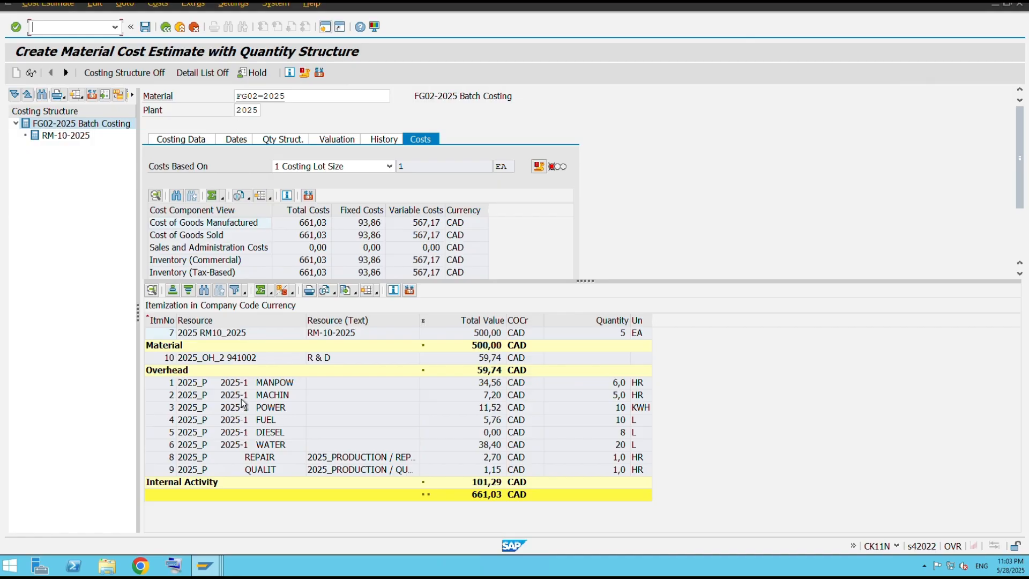
mouse_move(207, 566)
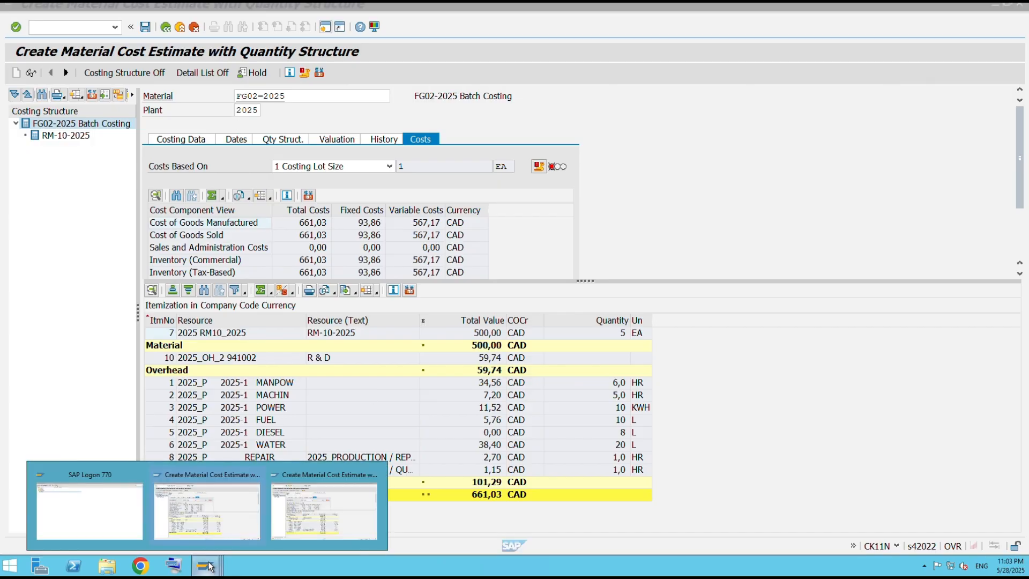
click(316, 519)
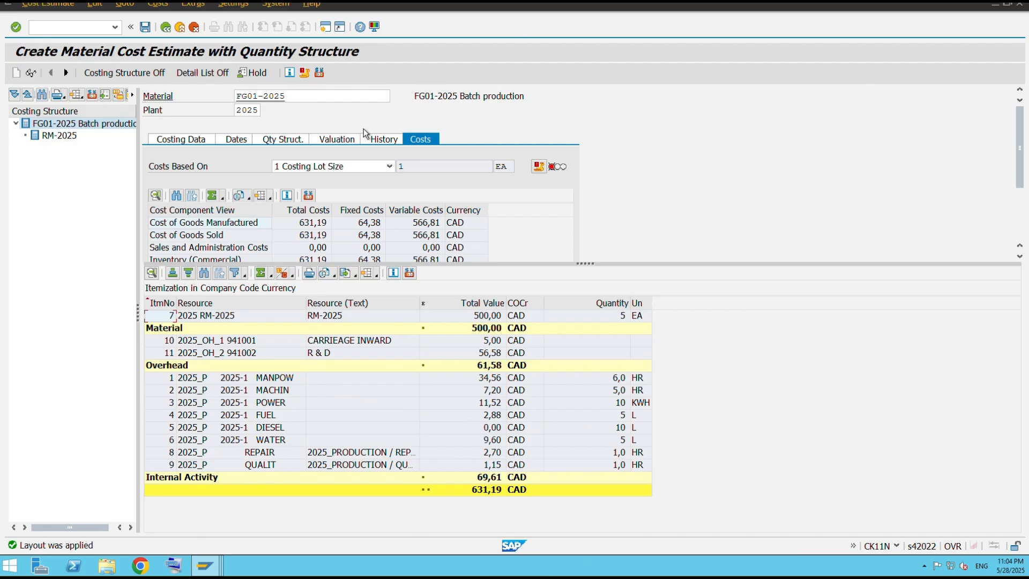
Open a new session and start transaction MM02 in it.
click(326, 27)
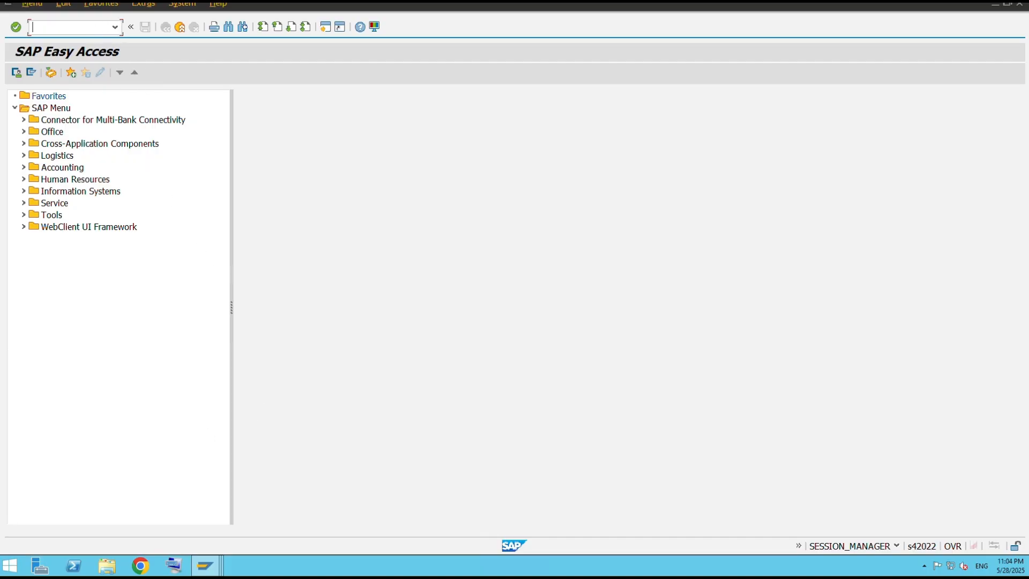
mouse_move(205, 566)
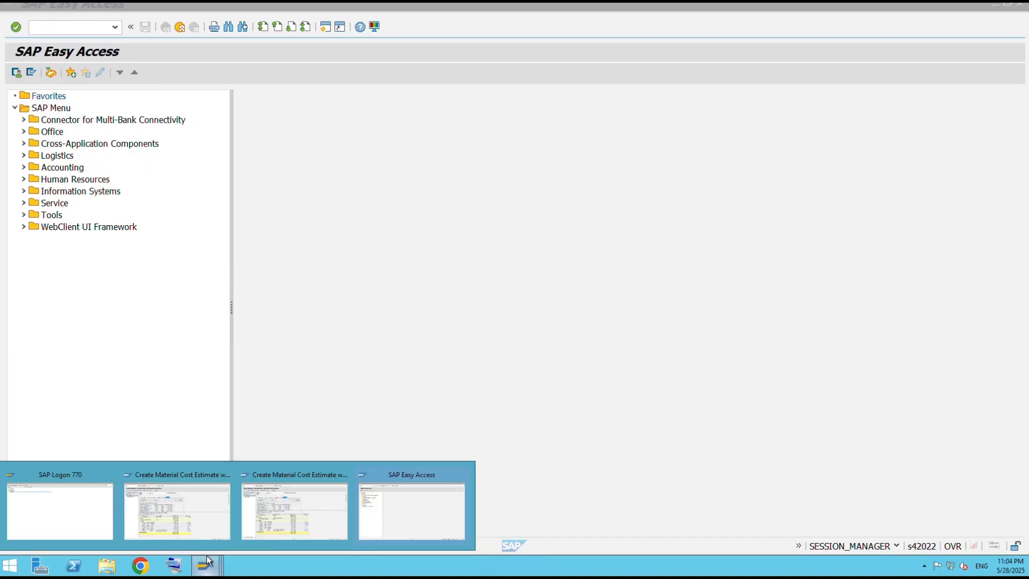
click(288, 505)
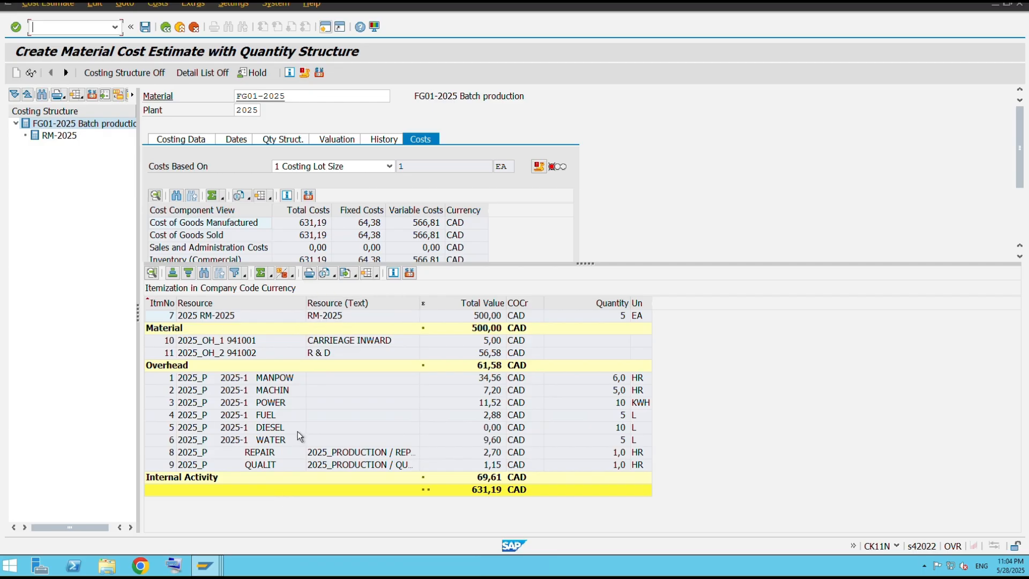
mouse_move(214, 573)
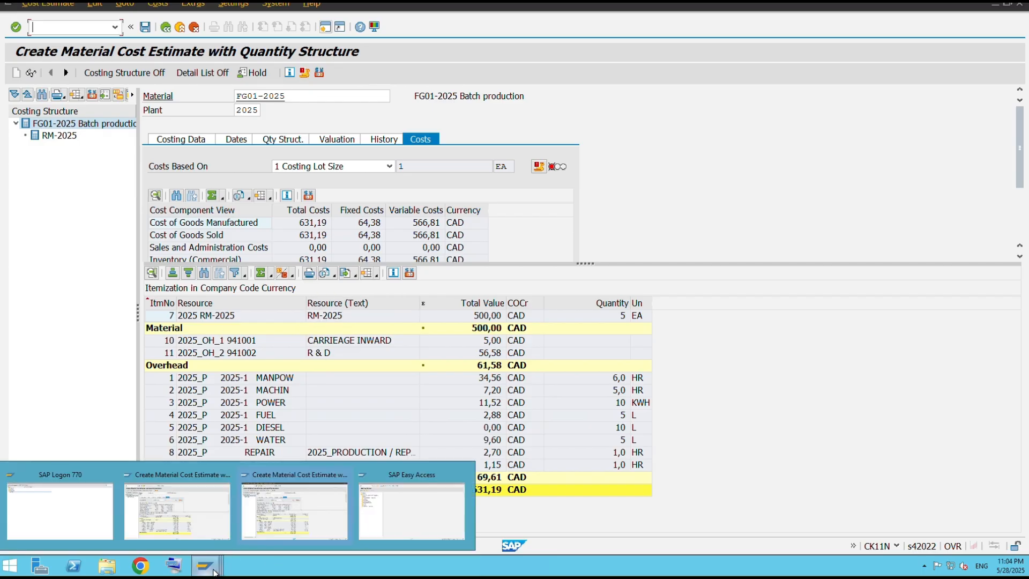
click(400, 520)
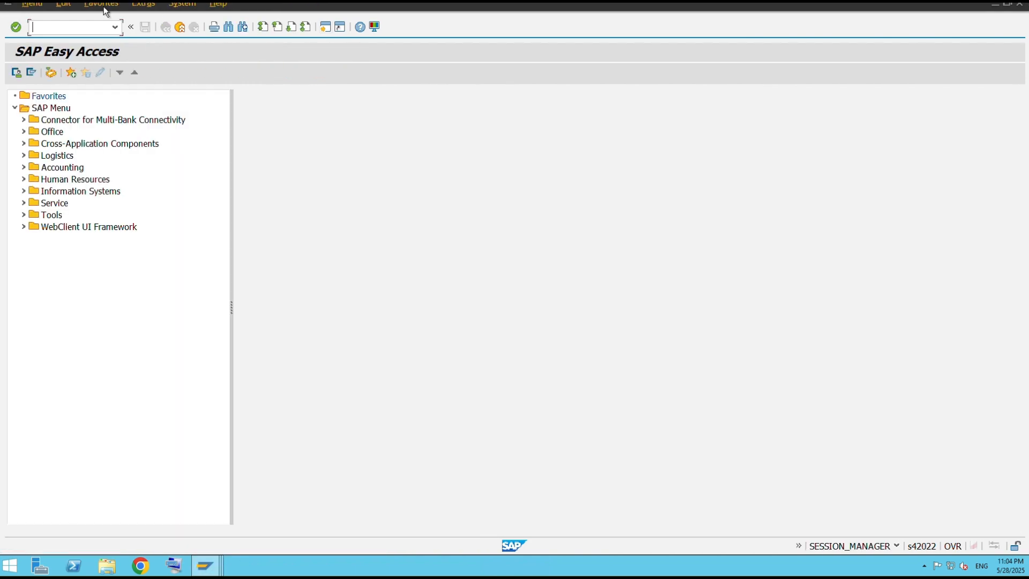
click(115, 26)
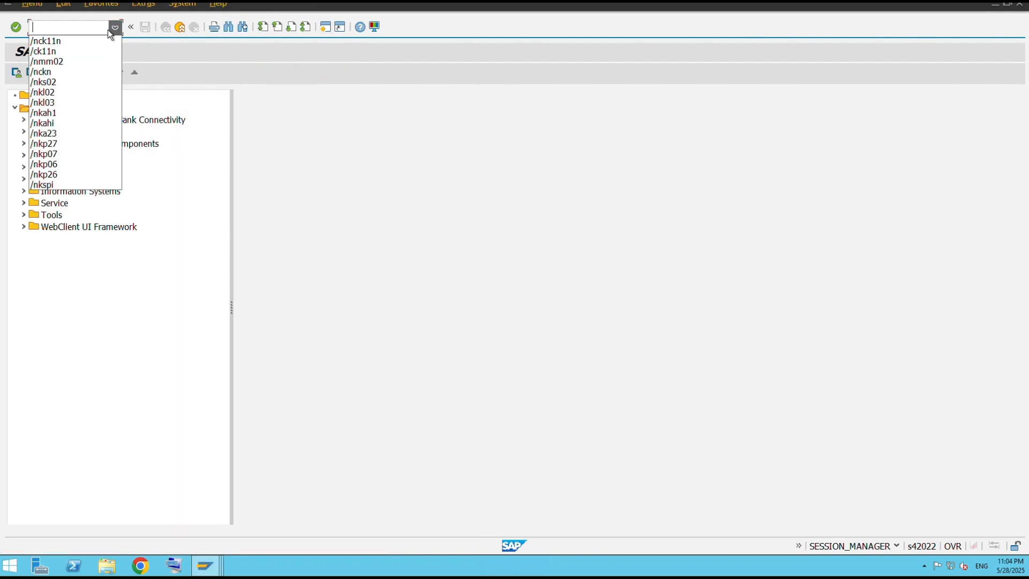
click(62, 28)
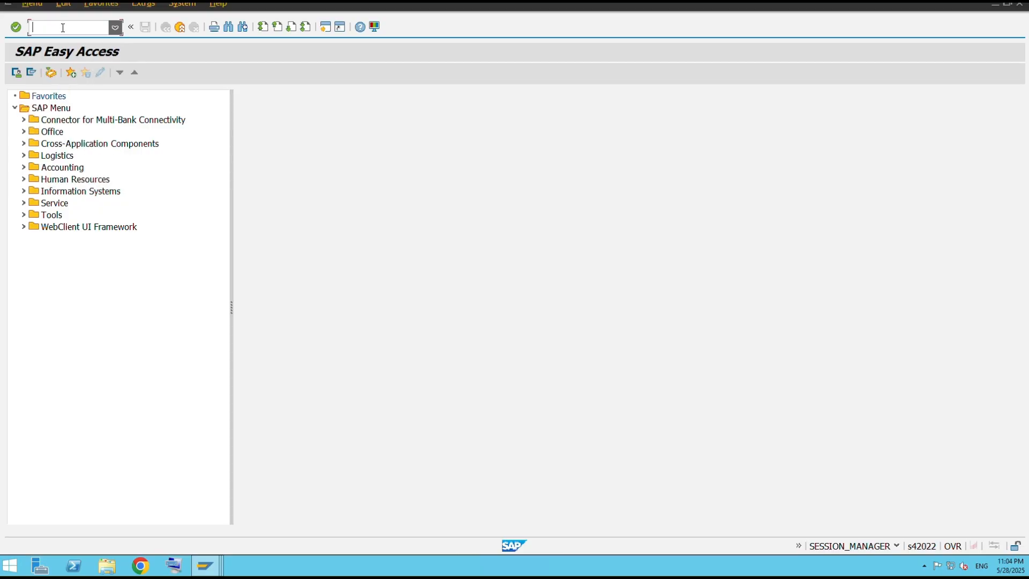
text(/m)
key(BackSpace)
text(nmm02)
key(Return)
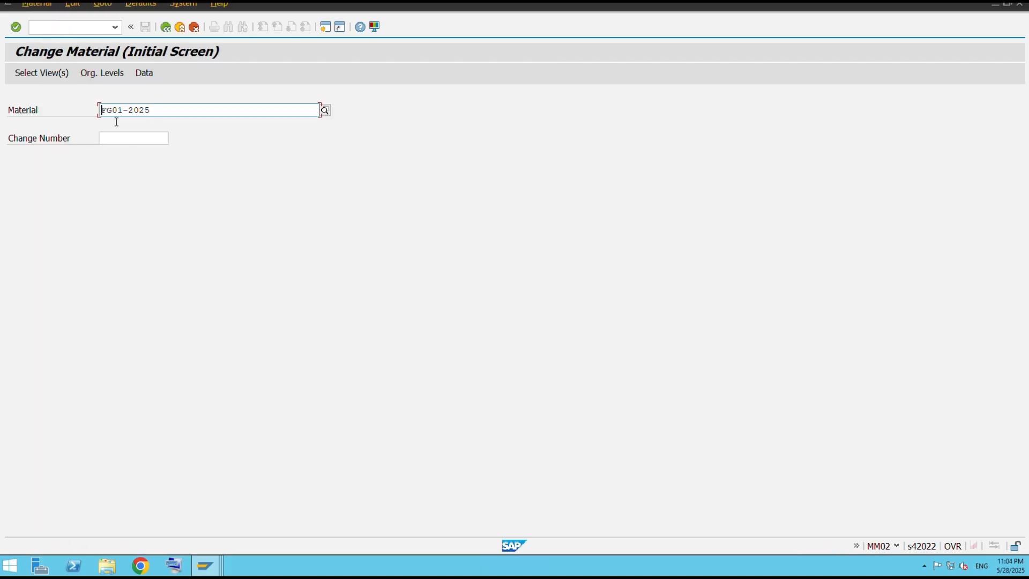
Pick material RM-2025 from the plant 2025 search help and open its Costing 1 view.
click(326, 110)
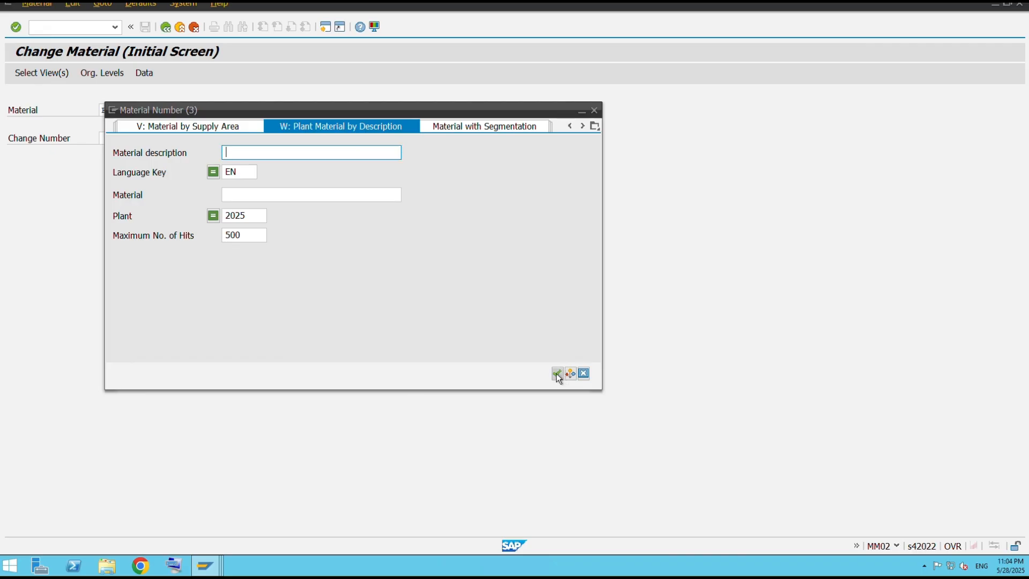
click(557, 374)
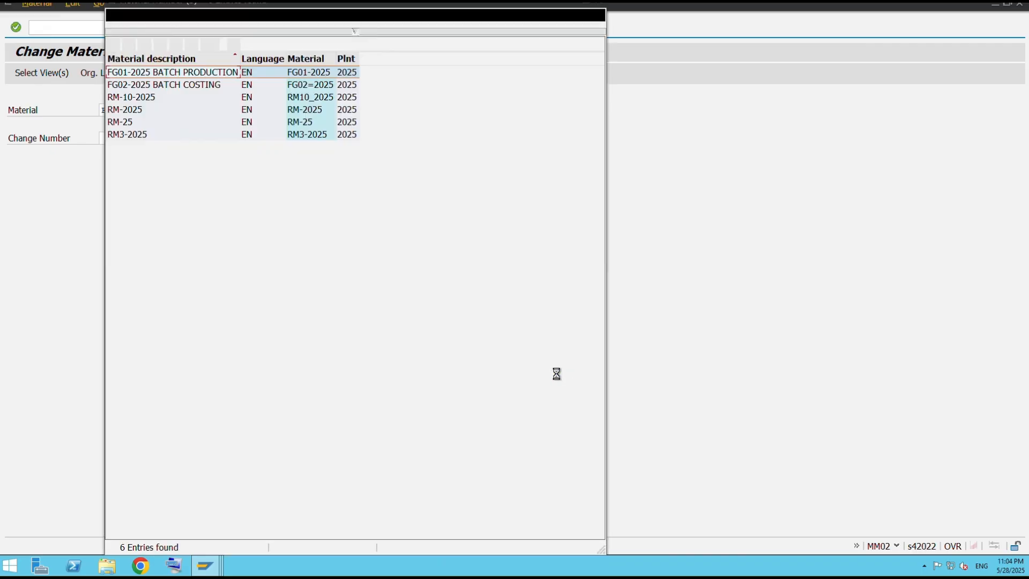
double_click(250, 110)
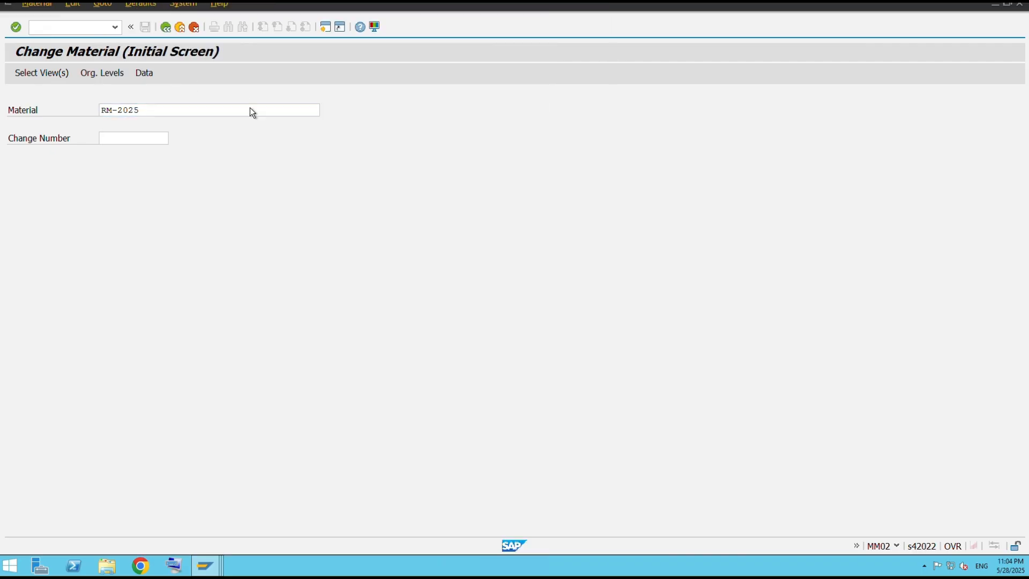
key(Return)
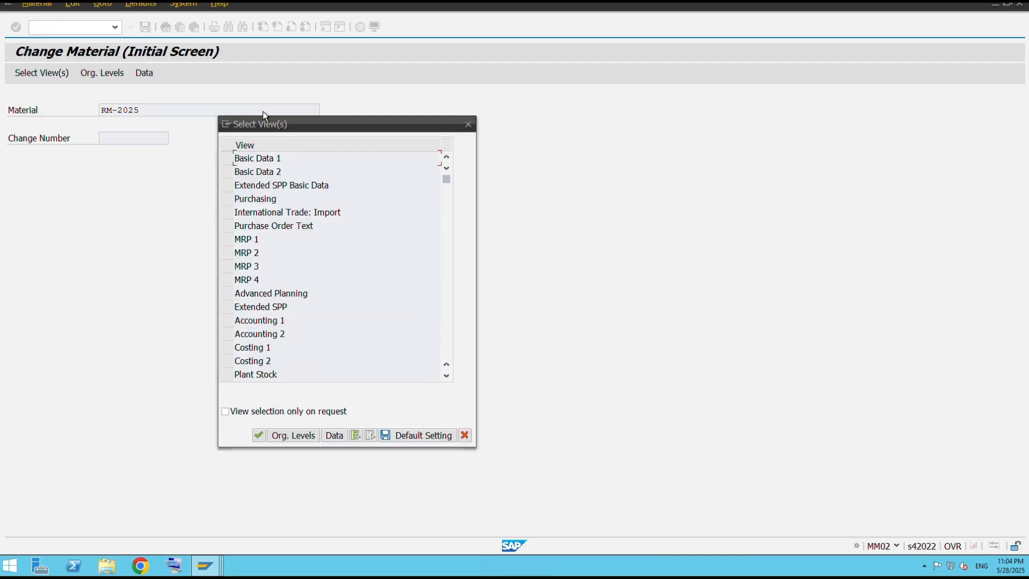
click(227, 347)
click(259, 435)
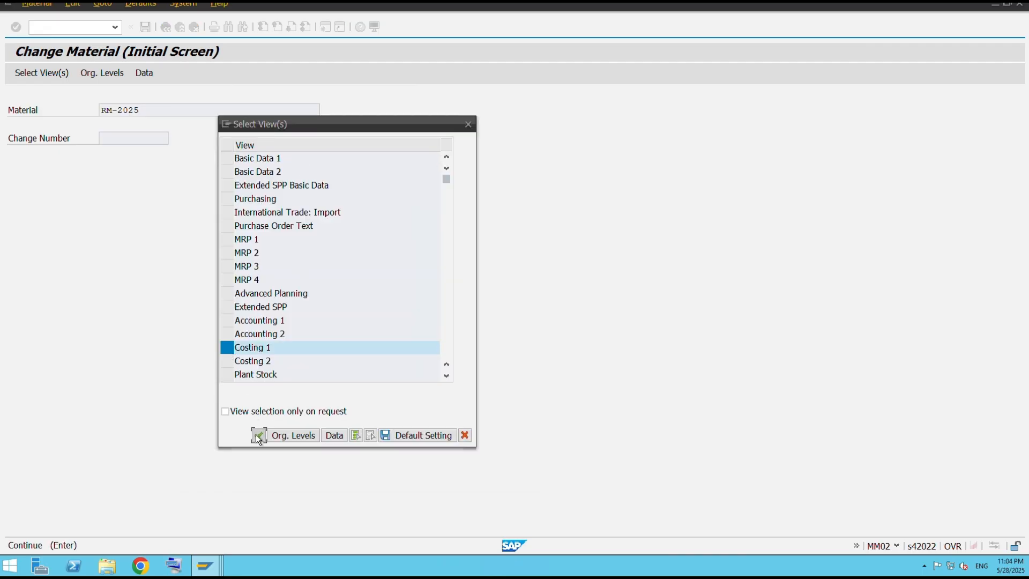
click(360, 196)
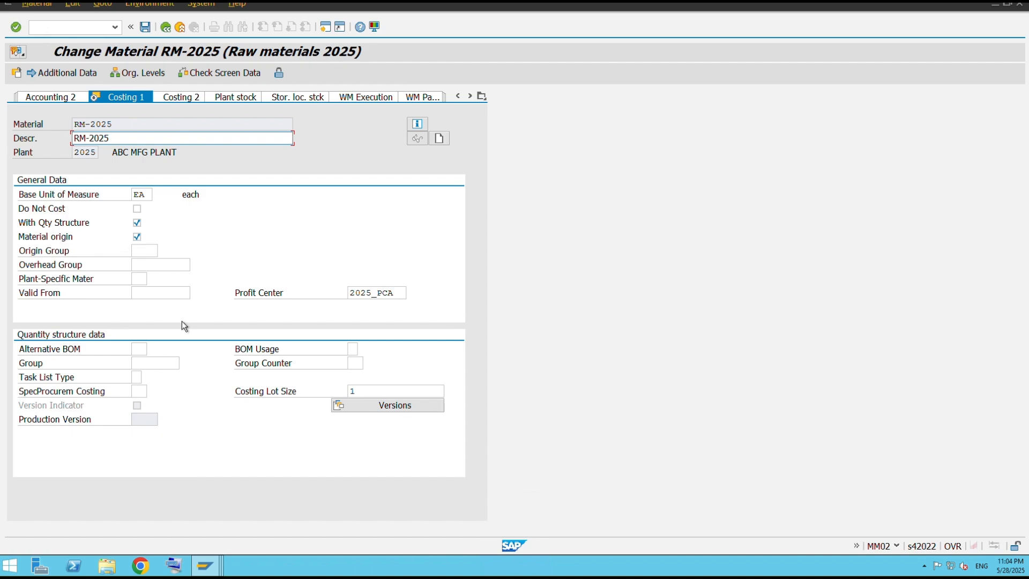
Switch among the two cost estimate sessions and the RM-2025 Costing 1 view to compare them.
click(206, 568)
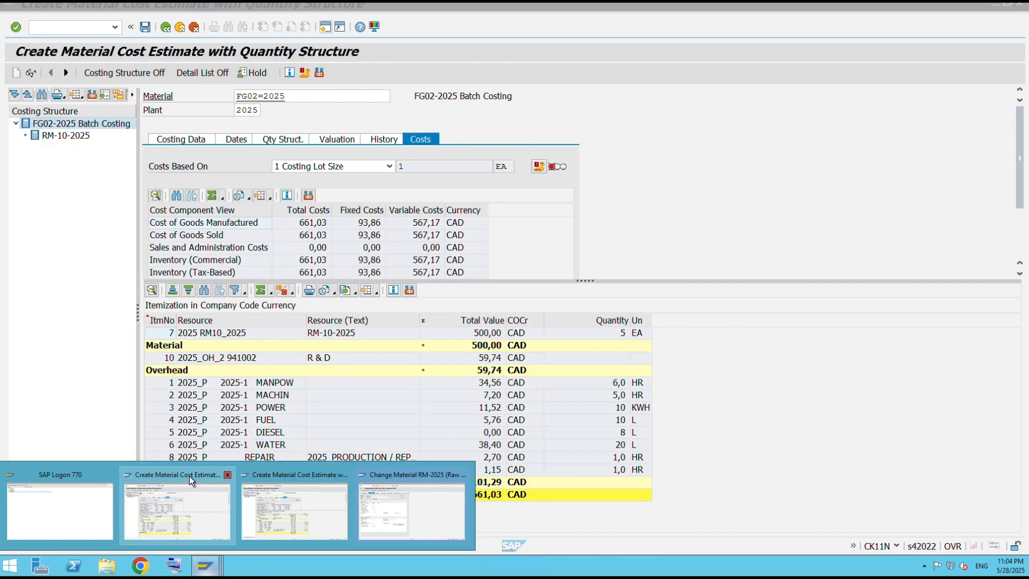
click(187, 516)
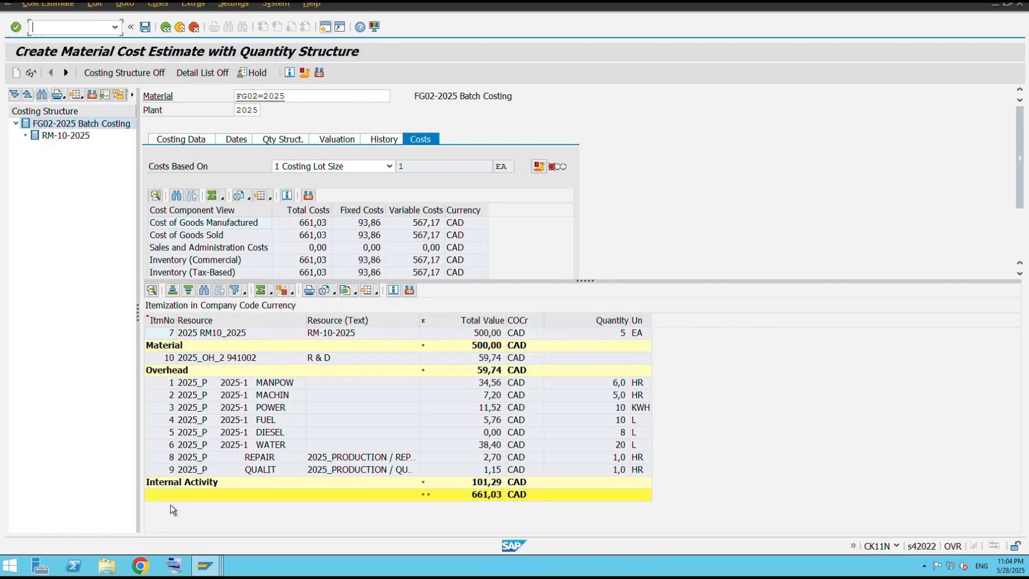
click(205, 564)
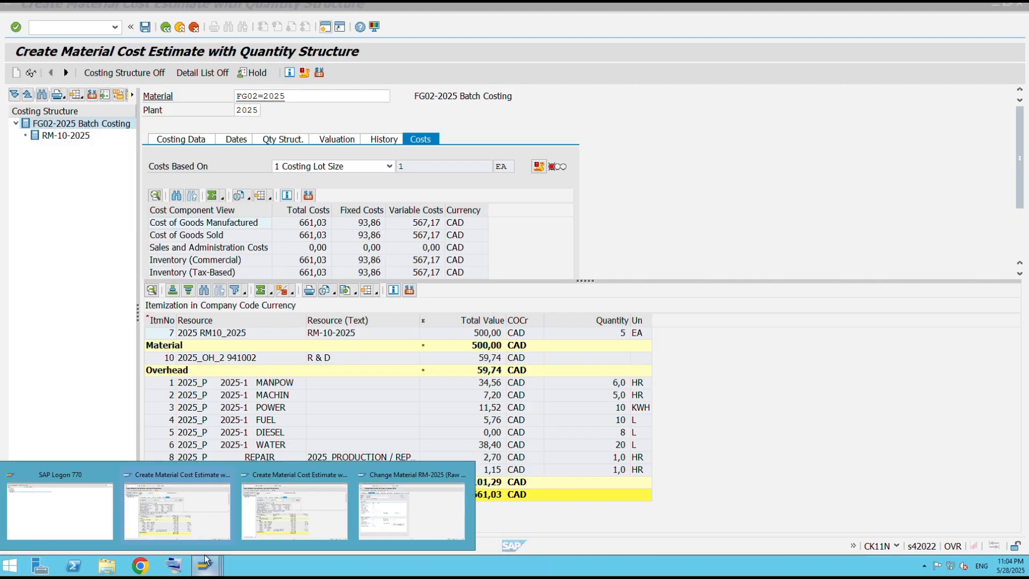
click(274, 521)
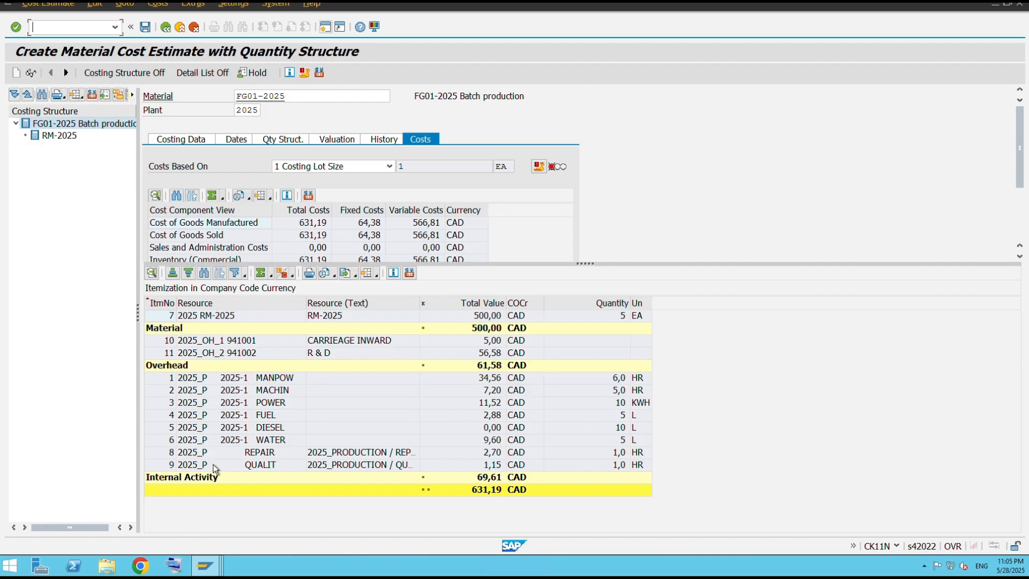
mouse_move(213, 567)
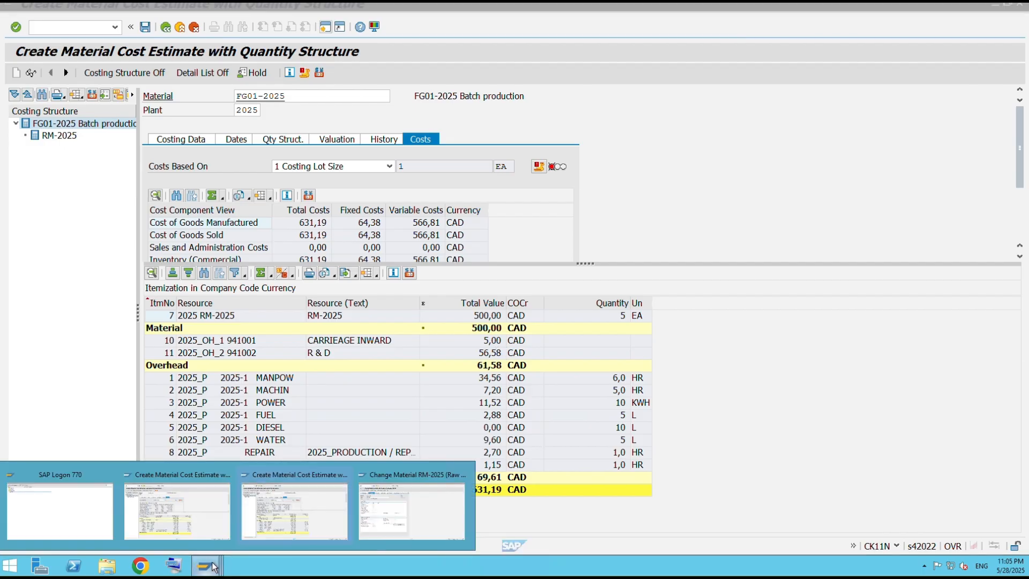
click(369, 516)
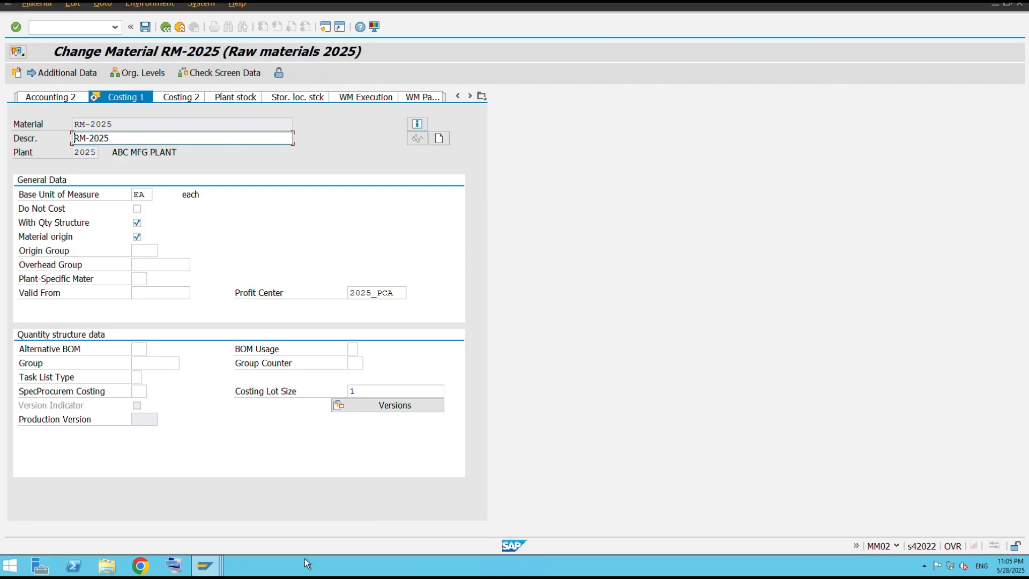
mouse_move(209, 562)
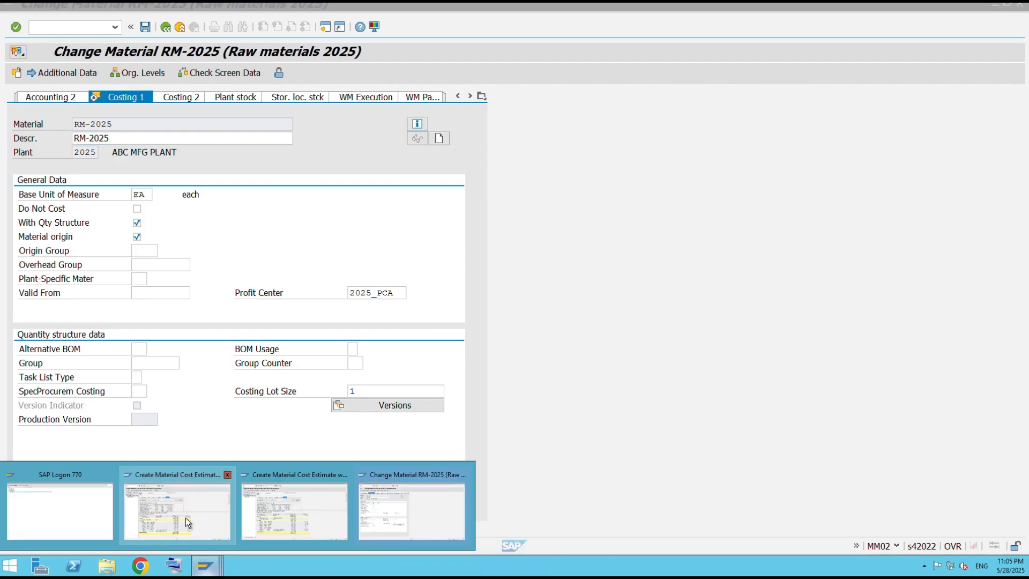
mouse_move(185, 518)
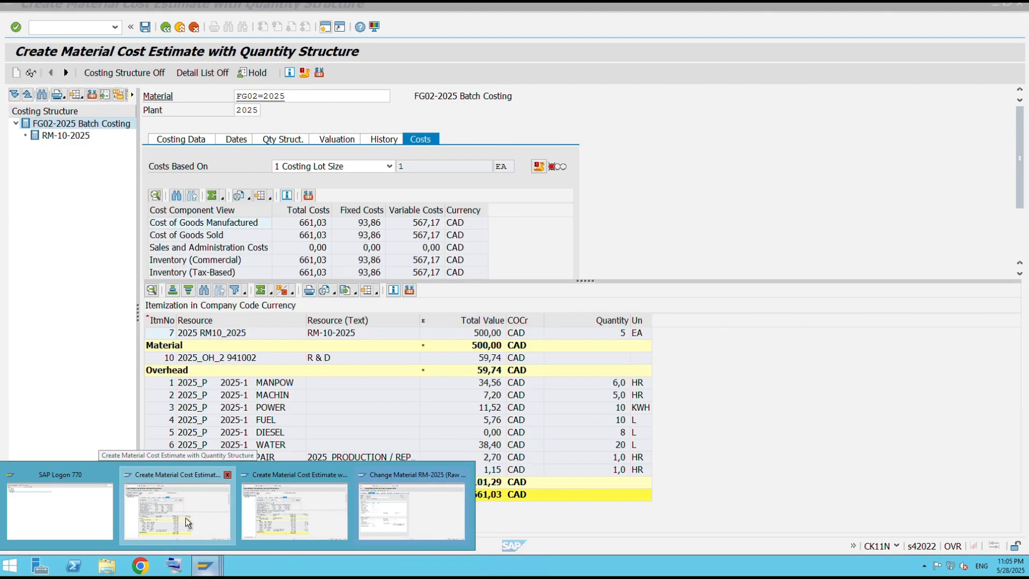
click(186, 518)
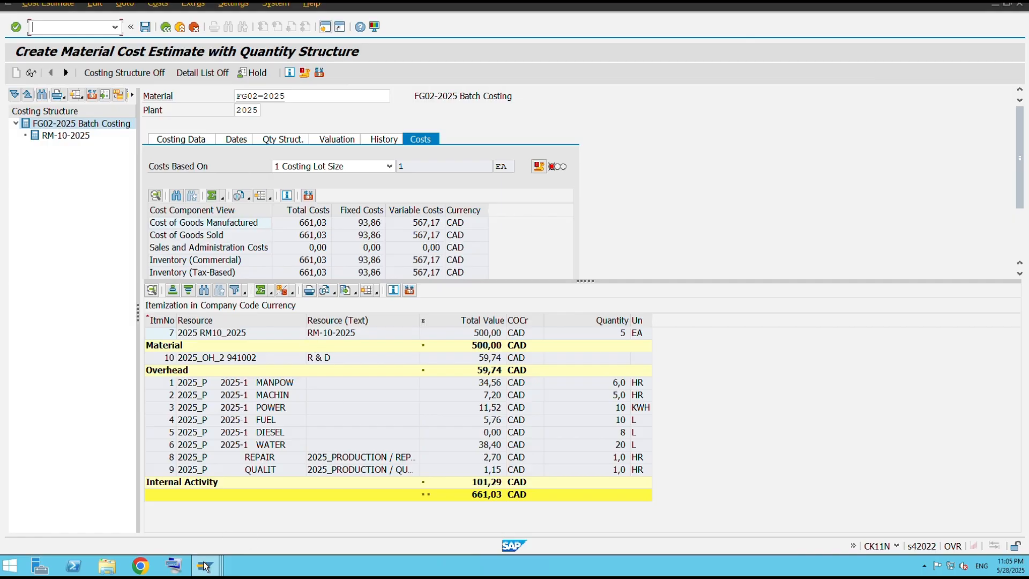
mouse_move(206, 563)
click(388, 523)
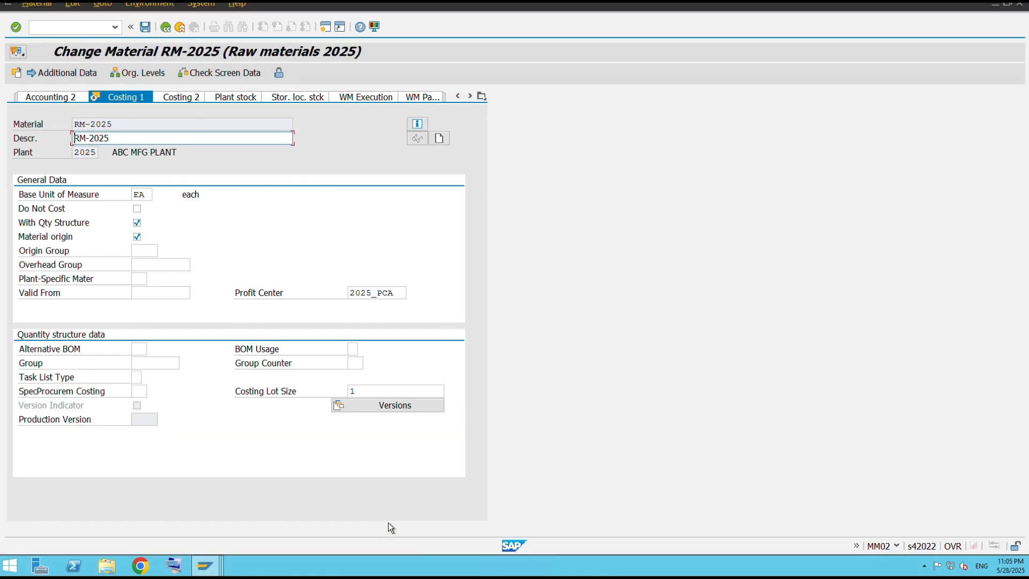
Return to the Change Material initial screen and pick material RM10_2025 from the plant 2025 search help.
click(326, 30)
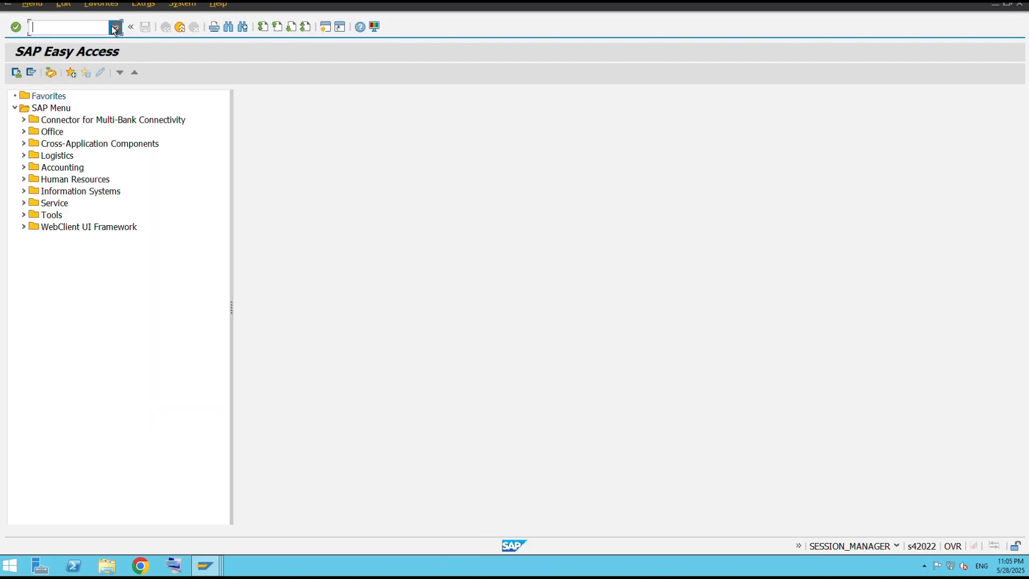
click(113, 26)
key(Escape)
click(91, 44)
key(Return)
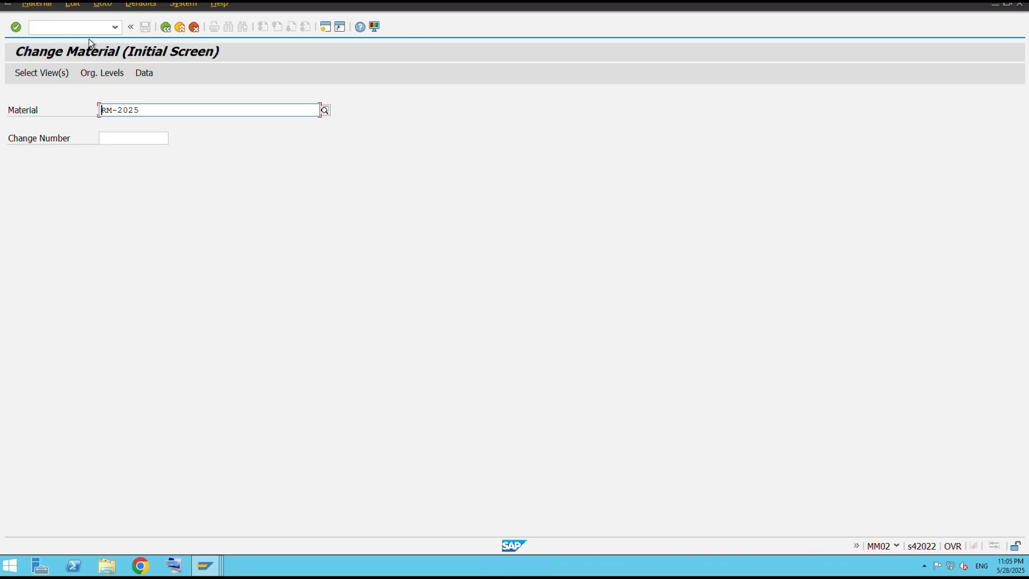
click(324, 111)
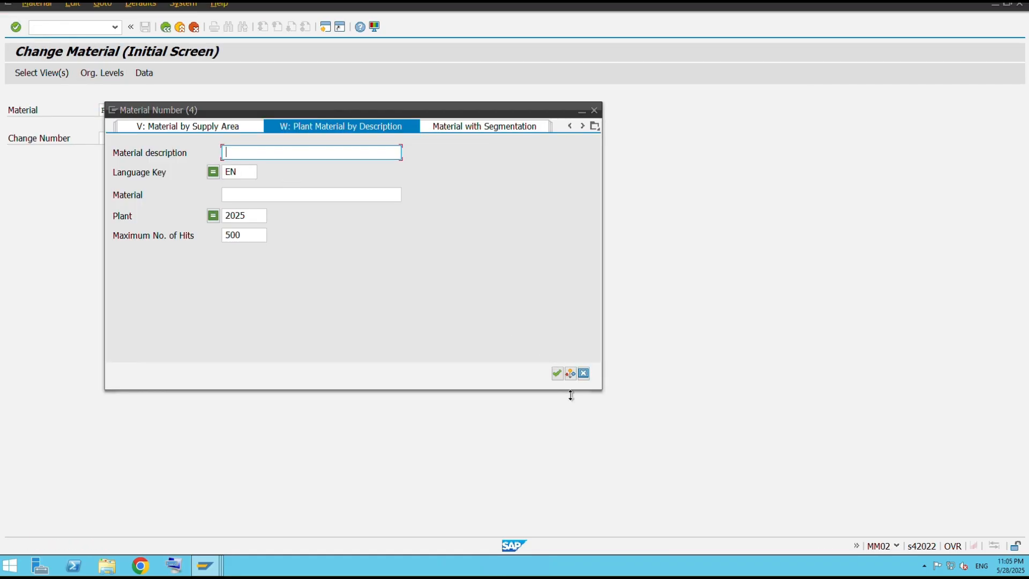
click(557, 374)
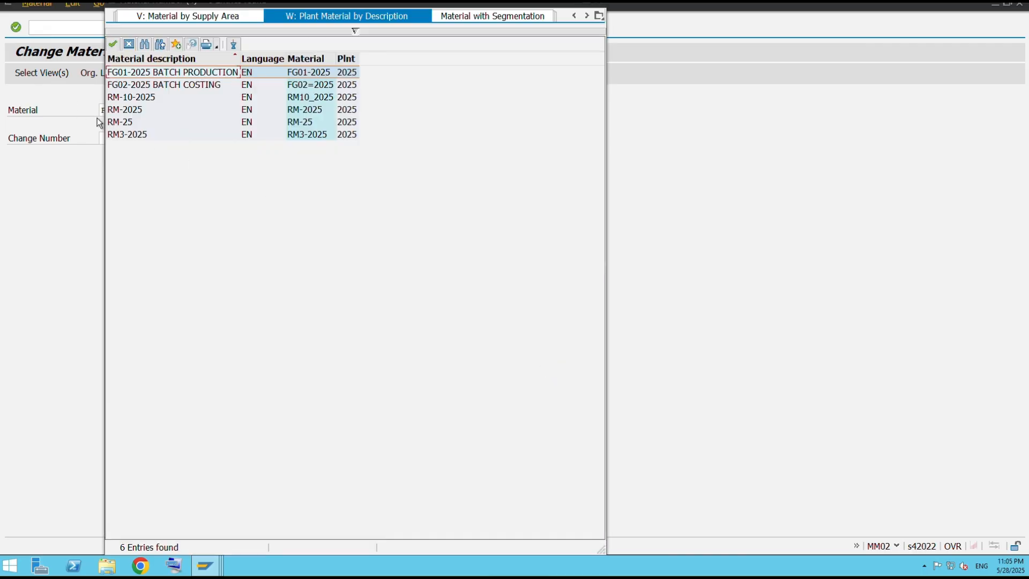
double_click(139, 100)
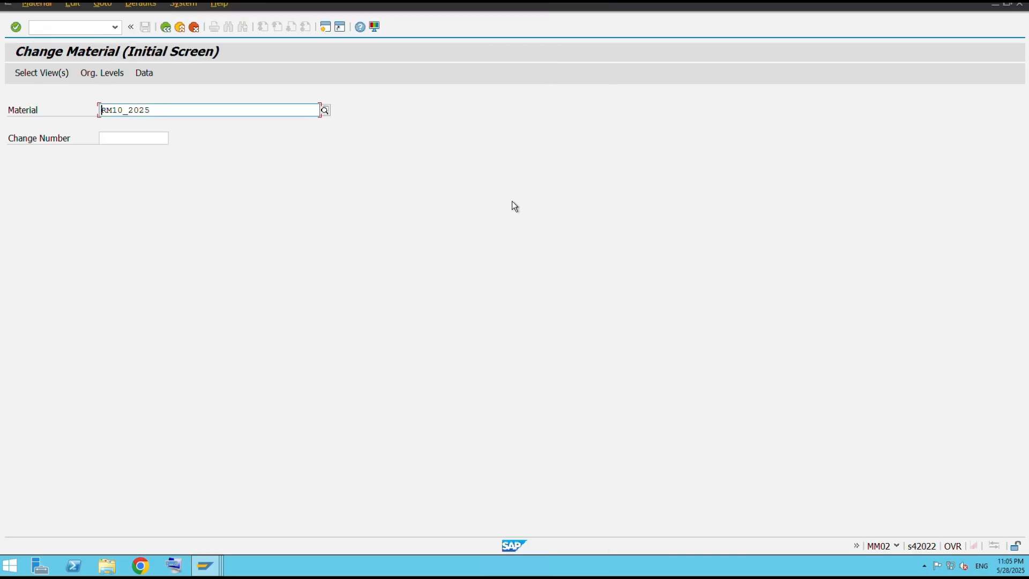
Open the Costing 1 view of RM10_2025 for plant 2025, tick Material origin, and save the material.
key(Return)
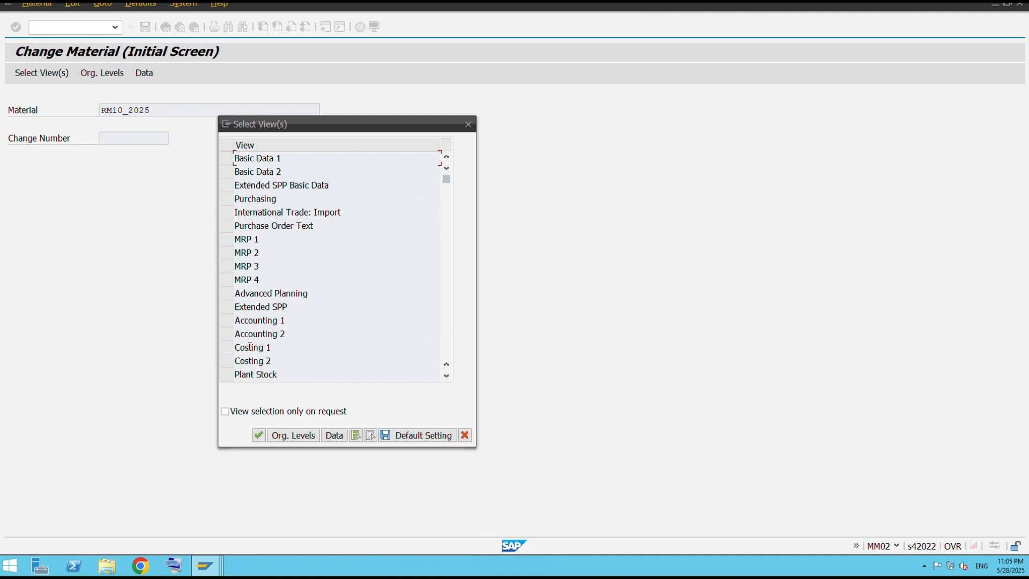
click(226, 347)
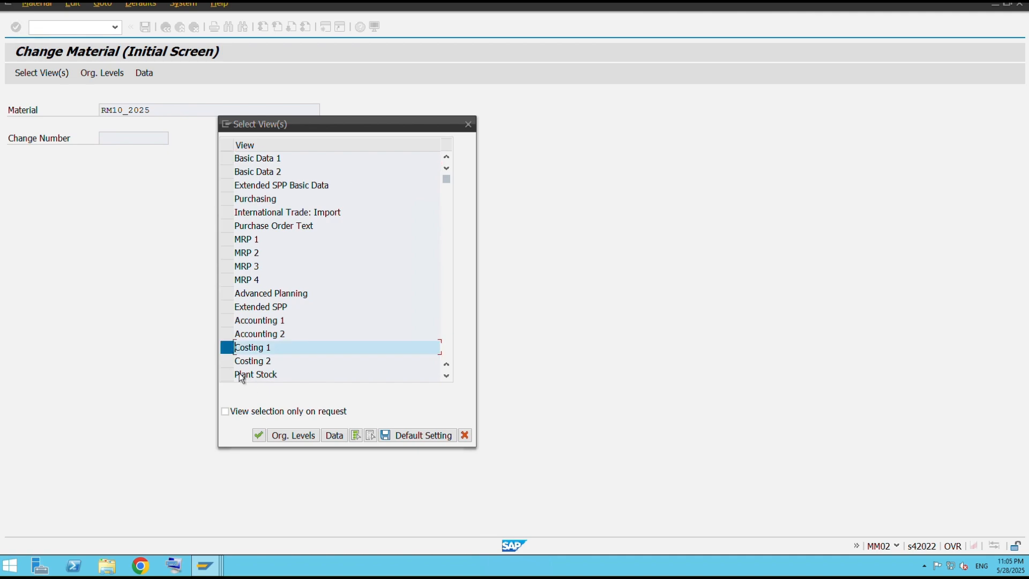
click(258, 435)
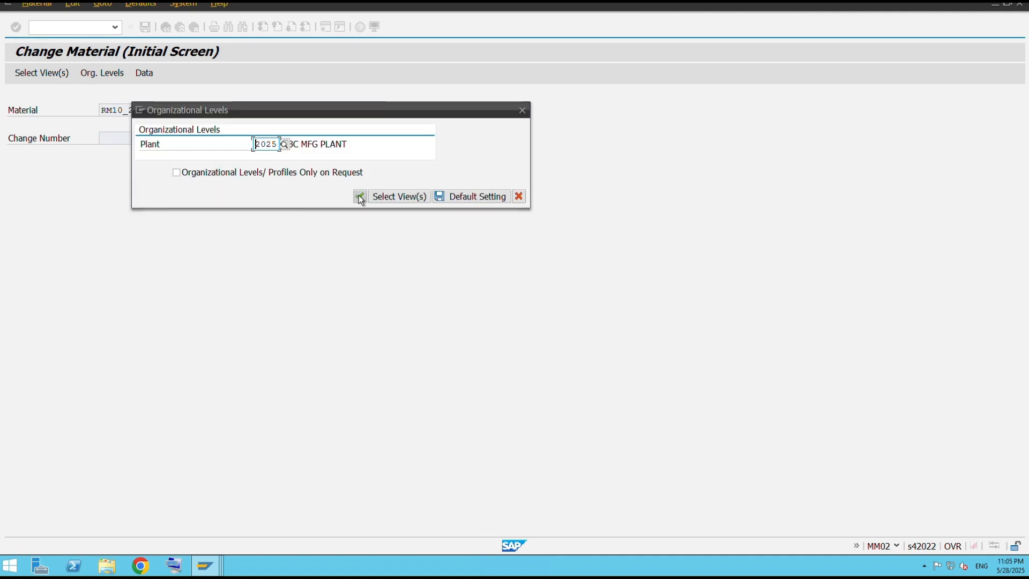
click(359, 195)
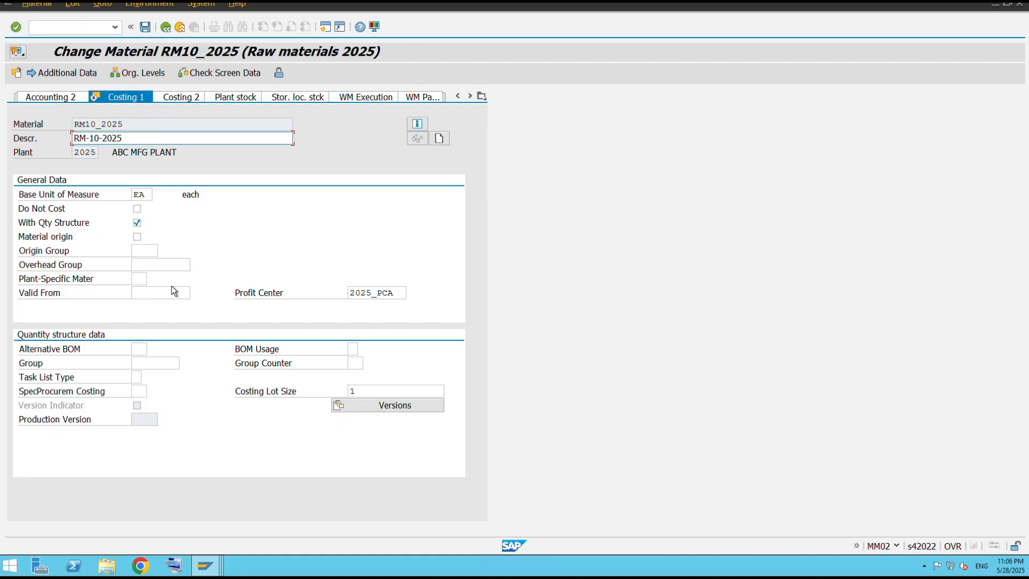
click(137, 237)
click(144, 28)
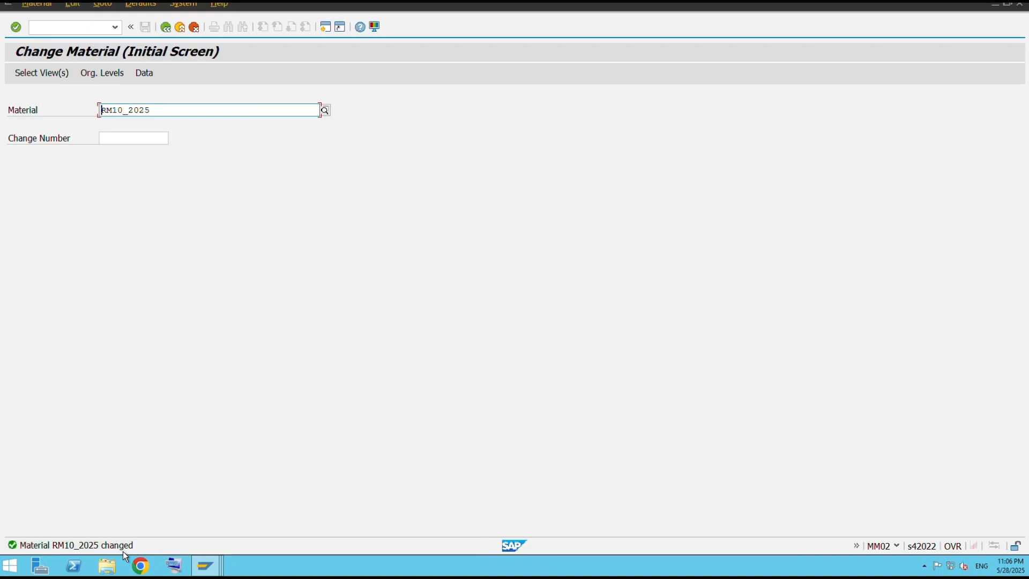
Switch to the FG01-2025 cost estimate session, then to the FG02=2025 cost estimate session.
click(166, 27)
mouse_move(204, 565)
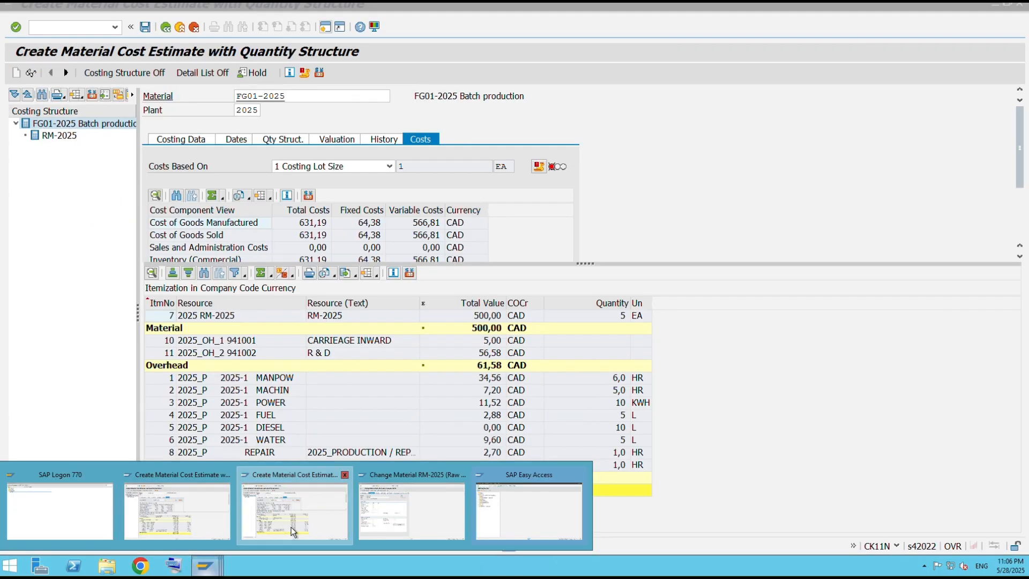
click(291, 526)
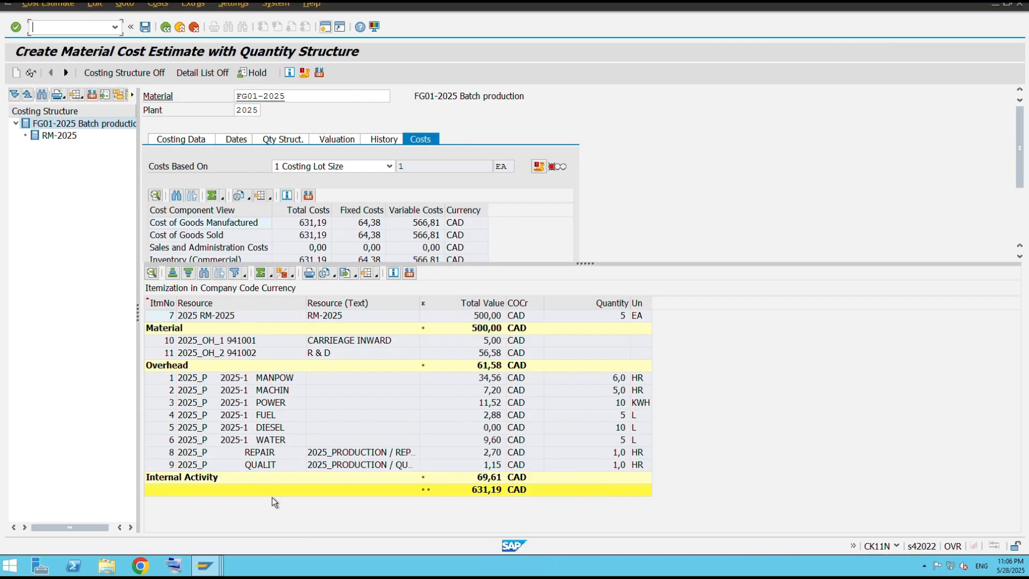
mouse_move(205, 565)
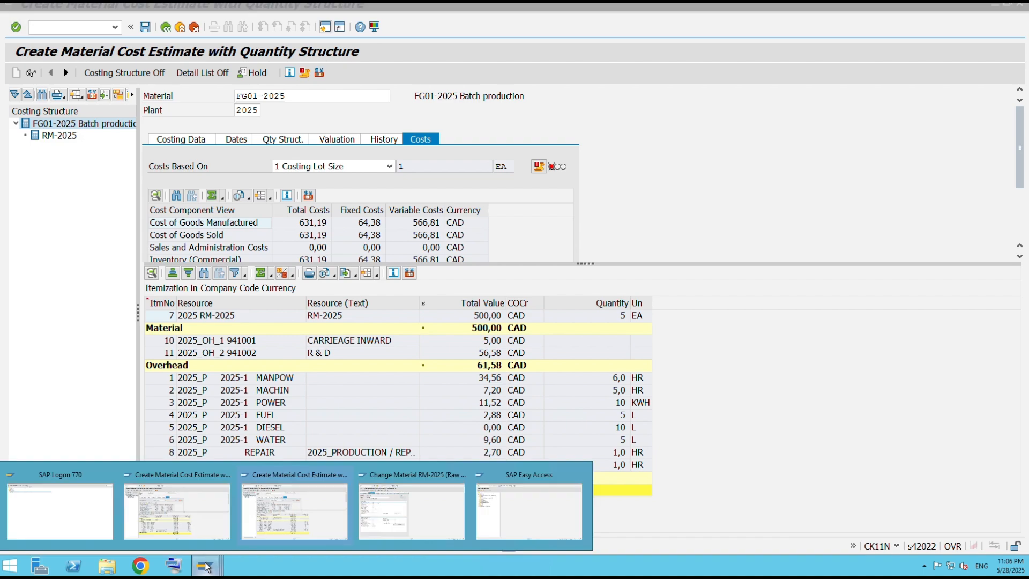
click(189, 512)
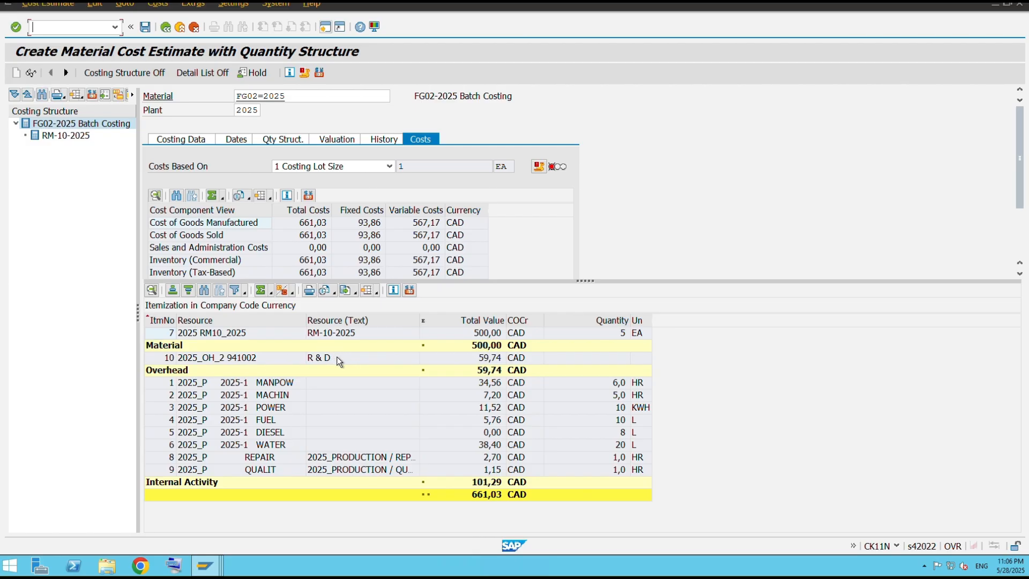
Exit the FG02=2025 cost estimate without saving and recalculate it for plant 2025 with the default dates.
click(169, 32)
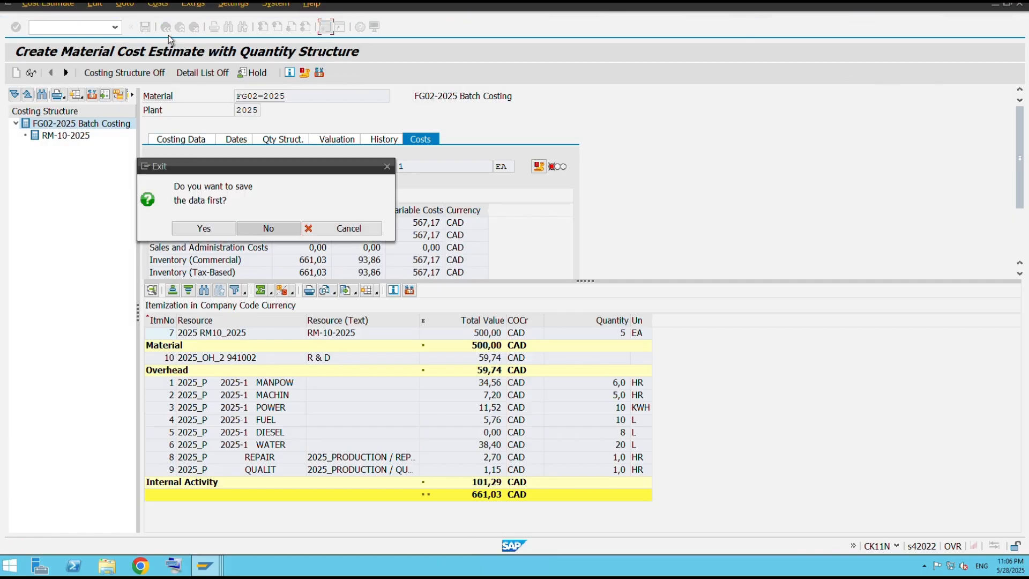
click(271, 228)
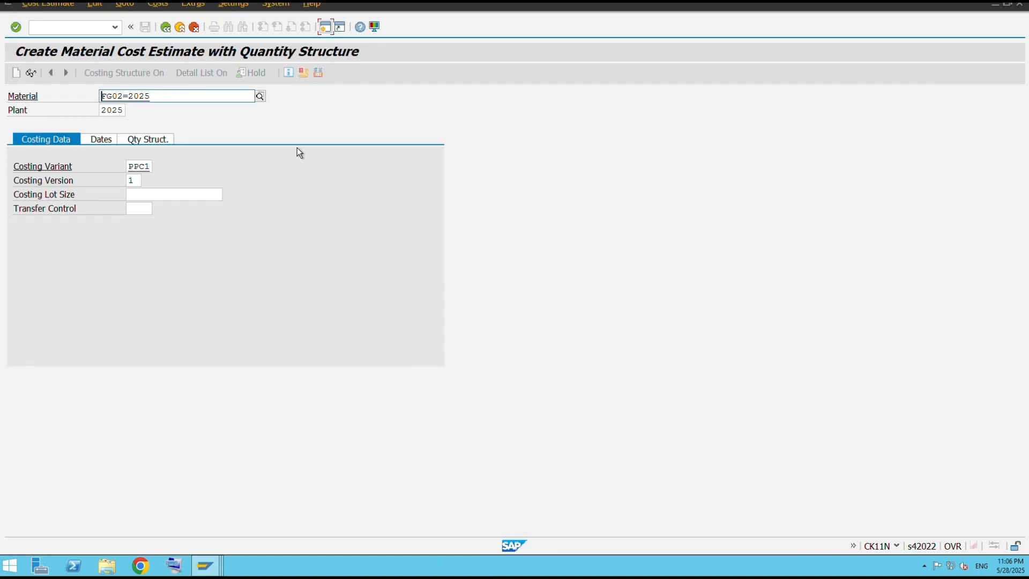
key(Return)
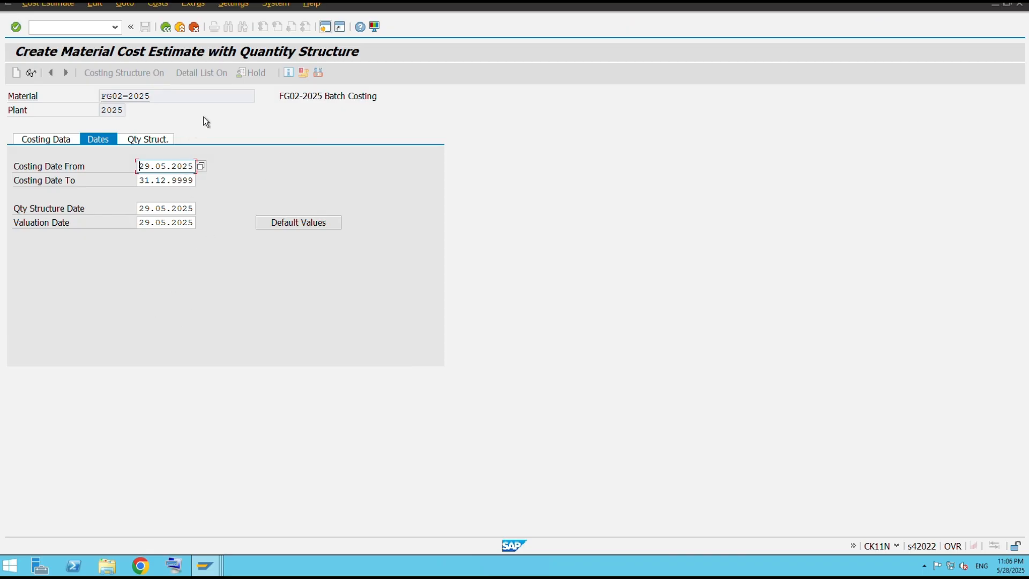
key(Return)
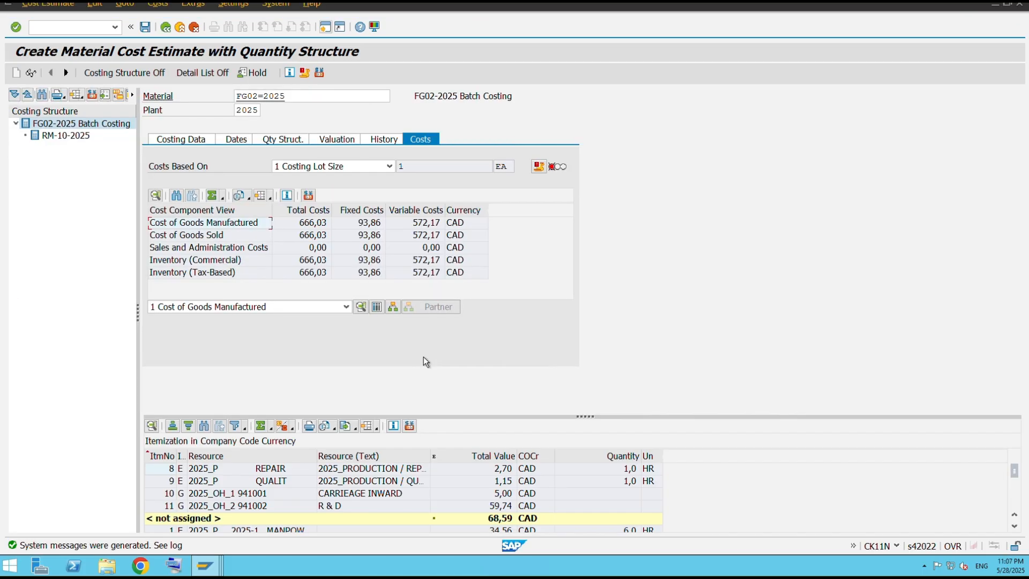
Enlarge the itemization area and apply the Item categories (grouped) layout 1SAP01 to it.
drag(584, 417, 571, 287)
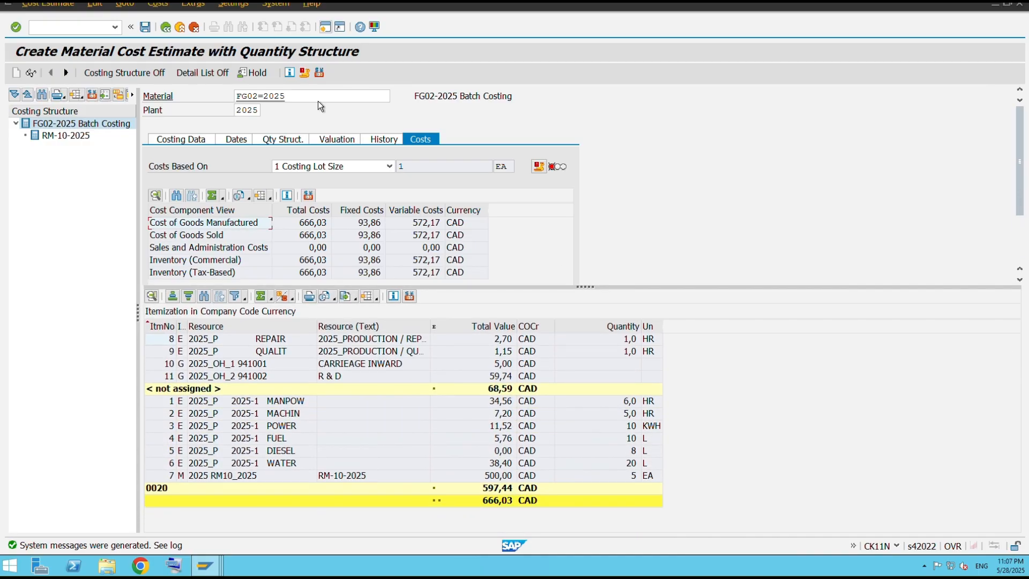
click(376, 297)
click(432, 311)
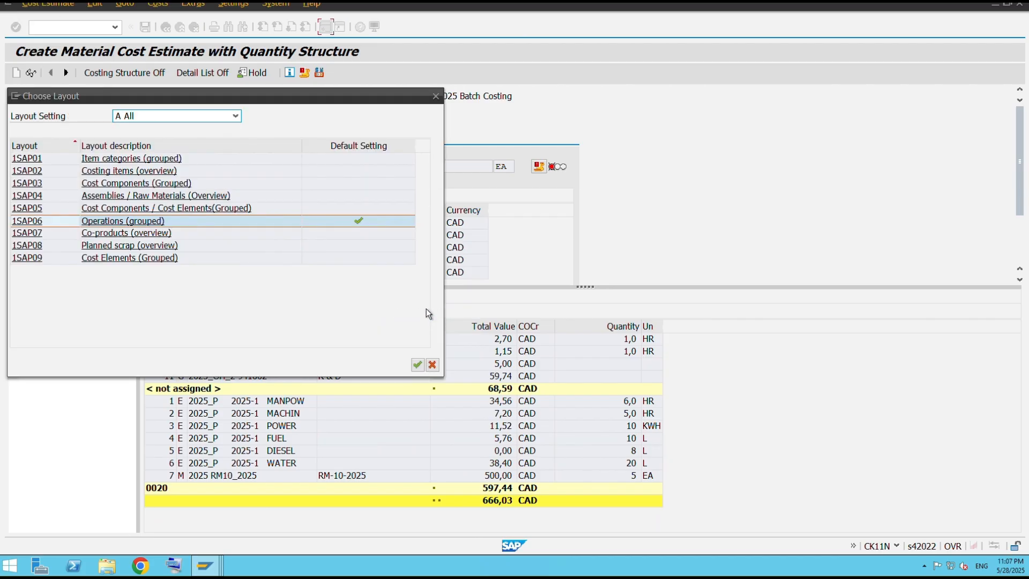
click(126, 161)
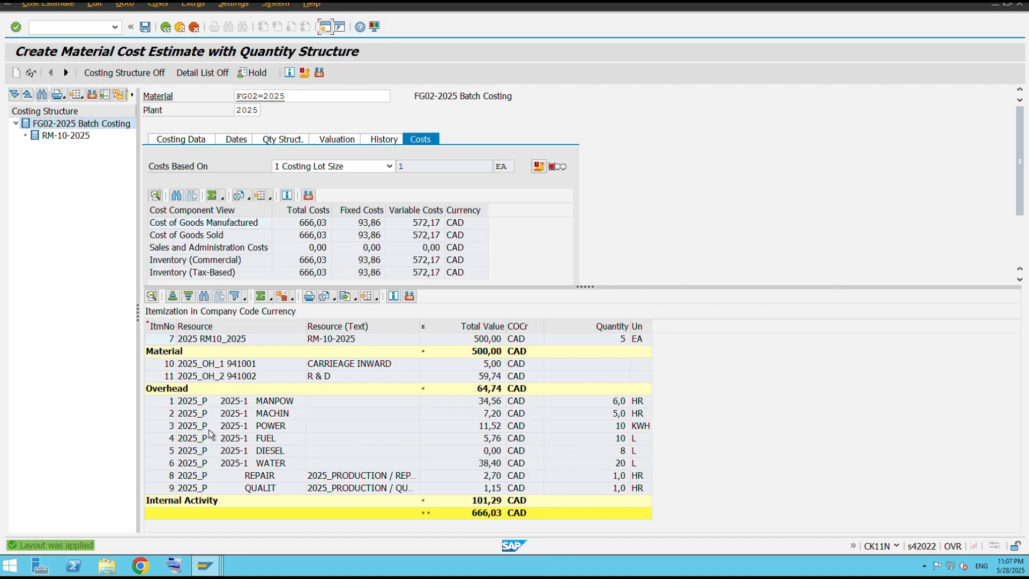